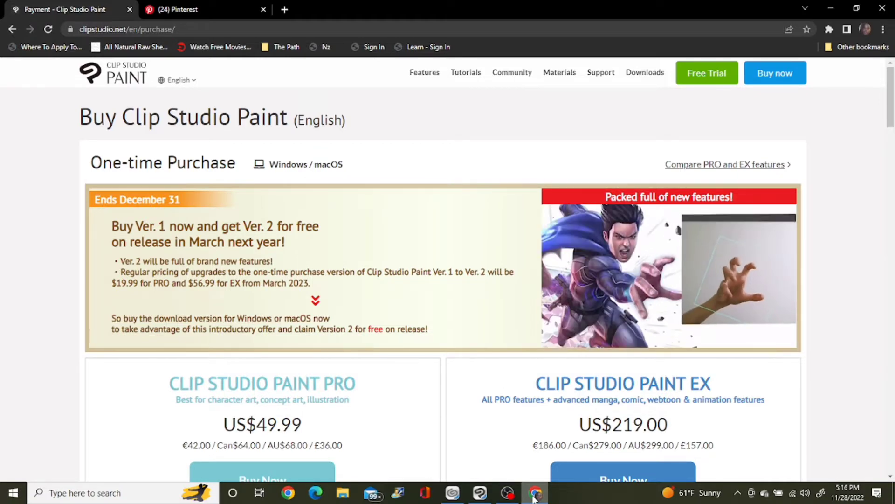
# Step: Review the one-time purchase options and monthly plans on the Clip Studio Paint purchase page
pyautogui.scroll(-4, 443, 280)
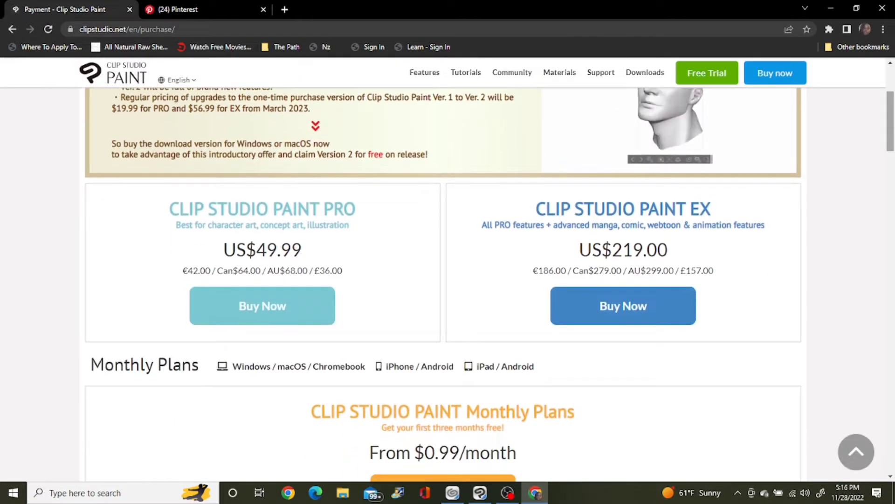
pyautogui.scroll(-3, 443, 280)
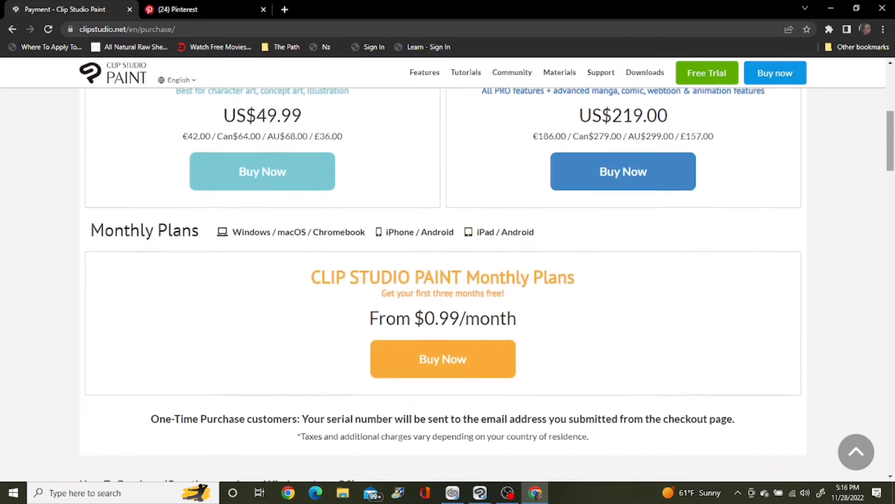
pyautogui.scroll(-2, 443, 280)
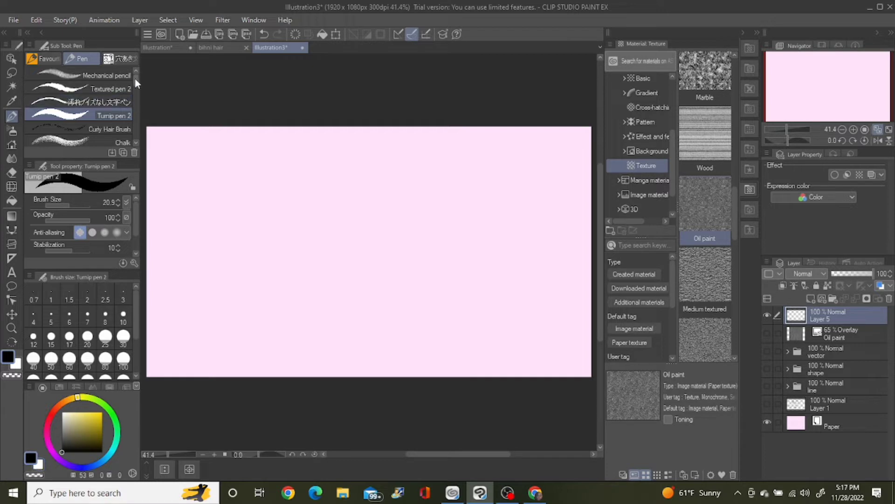
# Step: Select the Mechanical pencil brush and write the underlined headings "mechanical pencil" and "original" along the upper part of the canvas
pyautogui.moveTo(136, 78)
pyautogui.mouseDown()
pyautogui.moveTo(136, 96)
pyautogui.moveTo(135, 63)
pyautogui.mouseUp()
pyautogui.click(91, 73)
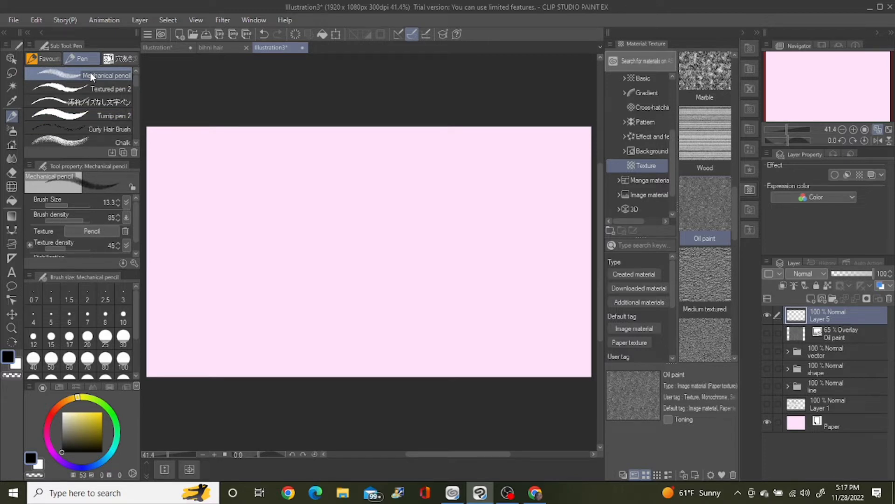
pyautogui.moveTo(164, 164)
pyautogui.mouseDown()
pyautogui.moveTo(179, 145)
pyautogui.moveTo(185, 165)
pyautogui.moveTo(196, 167)
pyautogui.moveTo(216, 163)
pyautogui.moveTo(217, 146)
pyautogui.moveTo(263, 150)
pyautogui.moveTo(280, 168)
pyautogui.moveTo(288, 150)
pyautogui.moveTo(309, 149)
pyautogui.moveTo(312, 168)
pyautogui.mouseUp()
pyautogui.click(279, 167)
pyautogui.moveTo(318, 146)
pyautogui.mouseDown()
pyautogui.moveTo(318, 166)
pyautogui.moveTo(332, 172)
pyautogui.moveTo(334, 163)
pyautogui.moveTo(386, 164)
pyautogui.mouseUp()
pyautogui.moveTo(397, 154)
pyautogui.mouseDown()
pyautogui.moveTo(393, 165)
pyautogui.moveTo(406, 161)
pyautogui.mouseUp()
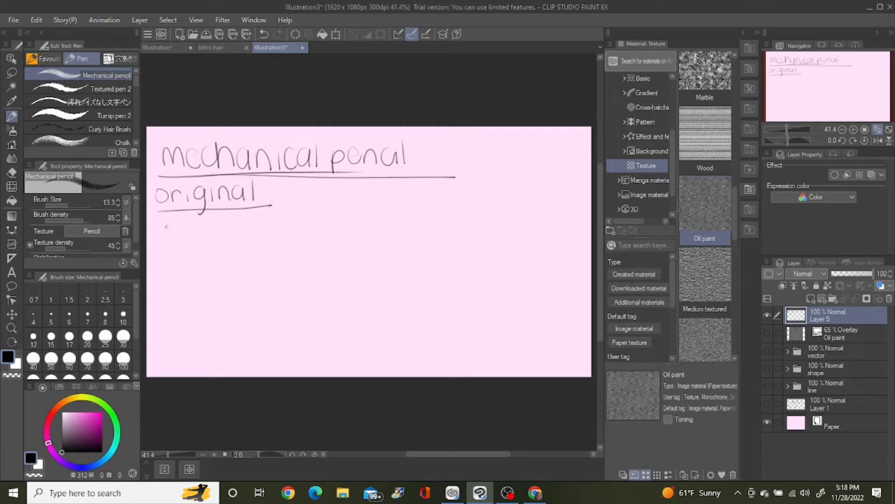
# Step: Draw a wavy line and three straight lines of increasing pen pressure beneath the "original" heading
pyautogui.moveTo(168, 220)
pyautogui.mouseDown()
pyautogui.moveTo(178, 236)
pyautogui.moveTo(201, 223)
pyautogui.moveTo(209, 230)
pyautogui.moveTo(219, 218)
pyautogui.moveTo(229, 228)
pyautogui.moveTo(278, 212)
pyautogui.mouseUp()
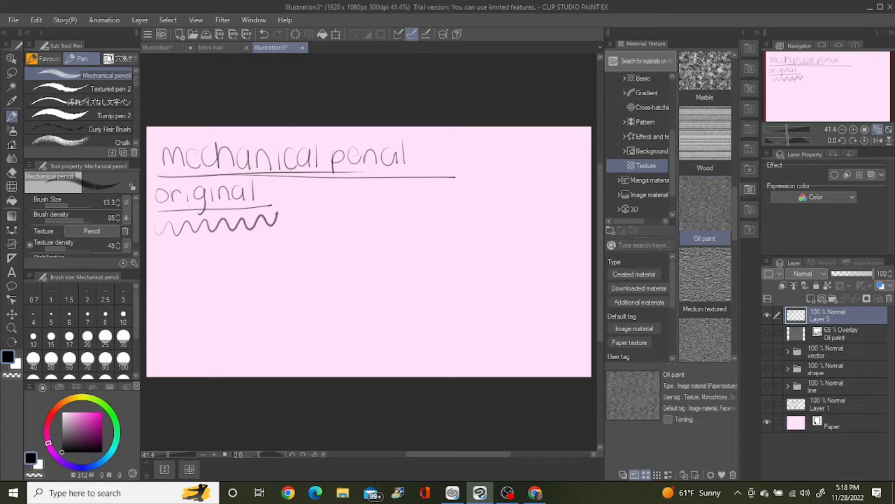
pyautogui.moveTo(156, 243); pyautogui.dragTo(260, 242)
pyautogui.moveTo(159, 259); pyautogui.dragTo(271, 255)
pyautogui.hotkey('ctrl', 'z')
pyautogui.hotkey('ctrl', 'z')
pyautogui.moveTo(163, 247); pyautogui.dragTo(268, 246)
pyautogui.moveTo(156, 267); pyautogui.dragTo(263, 266)
pyautogui.moveTo(152, 284); pyautogui.dragTo(267, 283)
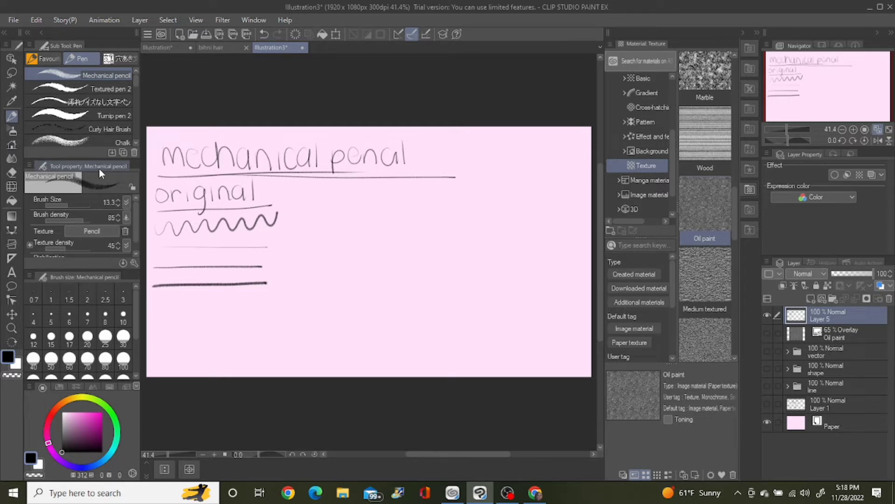
# Step: Look at the detailed sub tool settings of the Mechanical pencil, starting with Brush Size
pyautogui.click(254, 20)
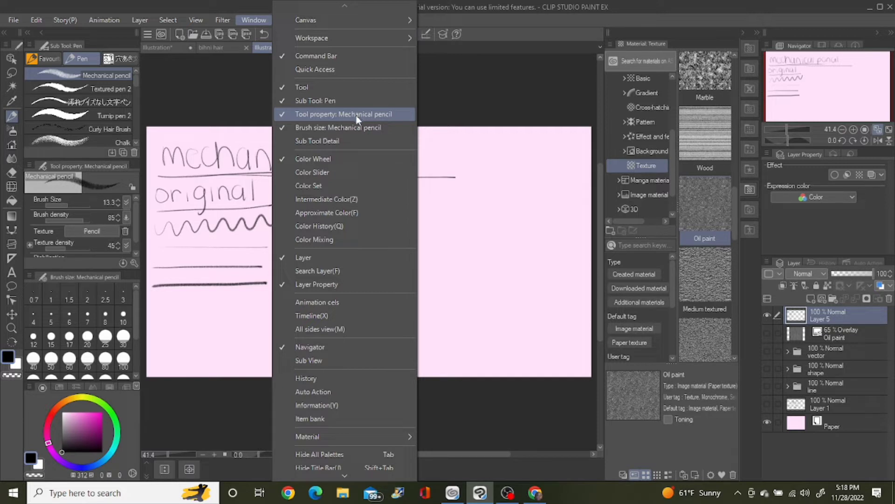
pyautogui.click(320, 141)
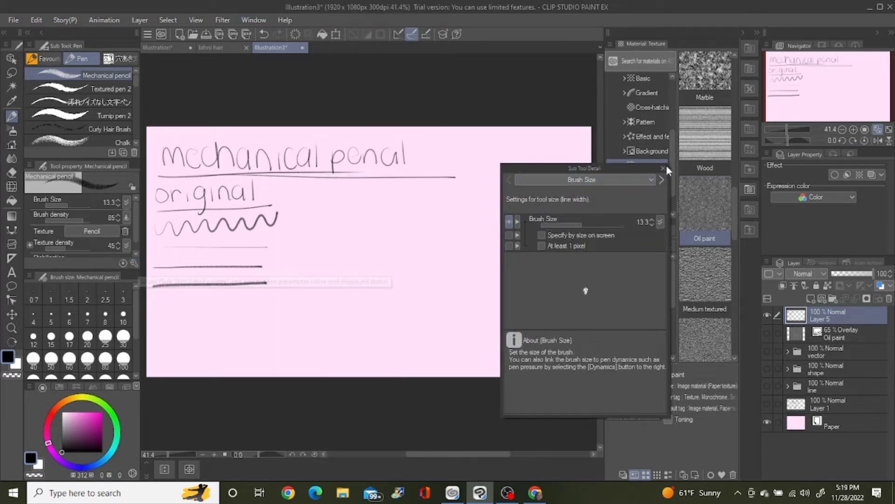
pyautogui.click(664, 168)
pyautogui.click(135, 261)
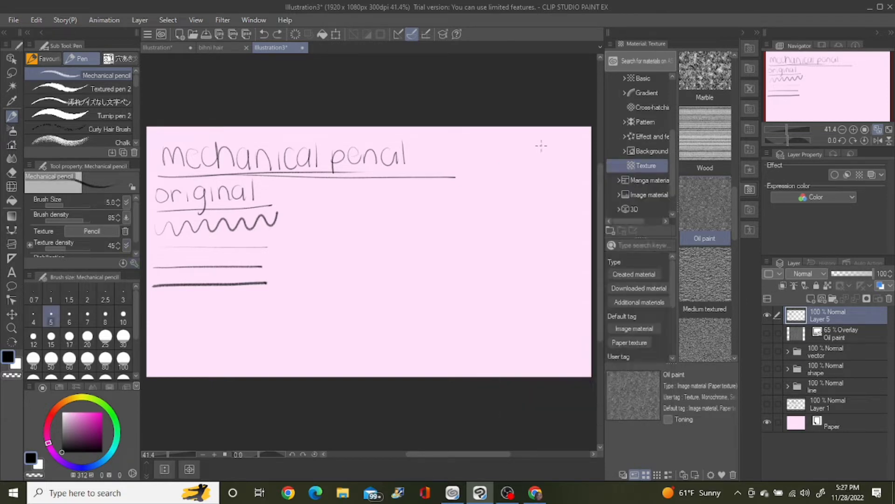
# Step: Duplicate the brush as "Mechanical pencil 2" and write an underlined "NEW" heading beside "original"
pyautogui.click(120, 153)
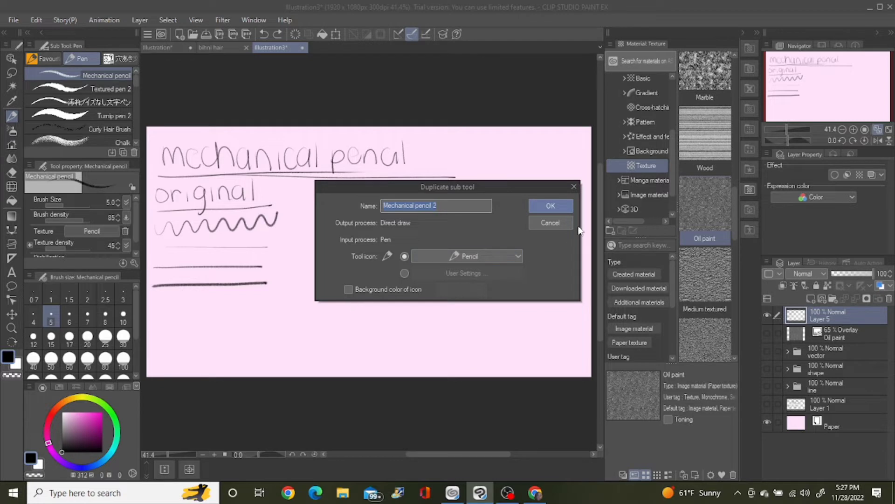
pyautogui.click(552, 207)
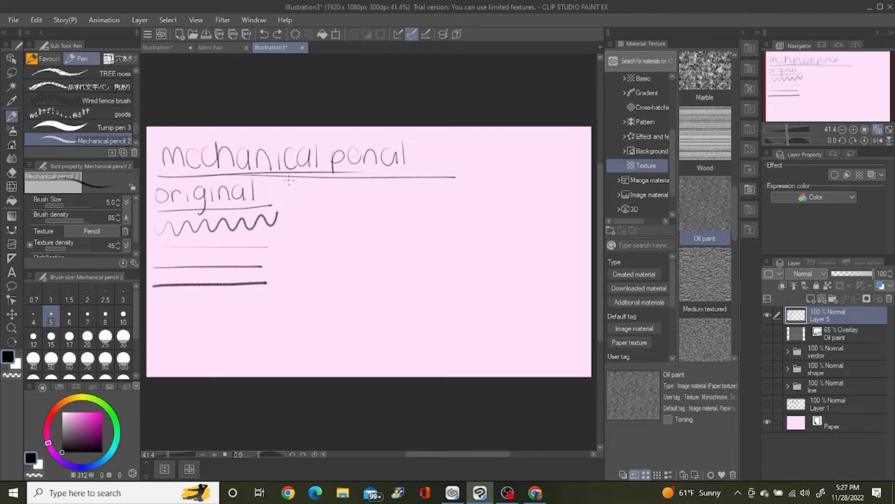
pyautogui.moveTo(288, 182)
pyautogui.mouseDown()
pyautogui.moveTo(291, 205)
pyautogui.moveTo(300, 201)
pyautogui.mouseUp()
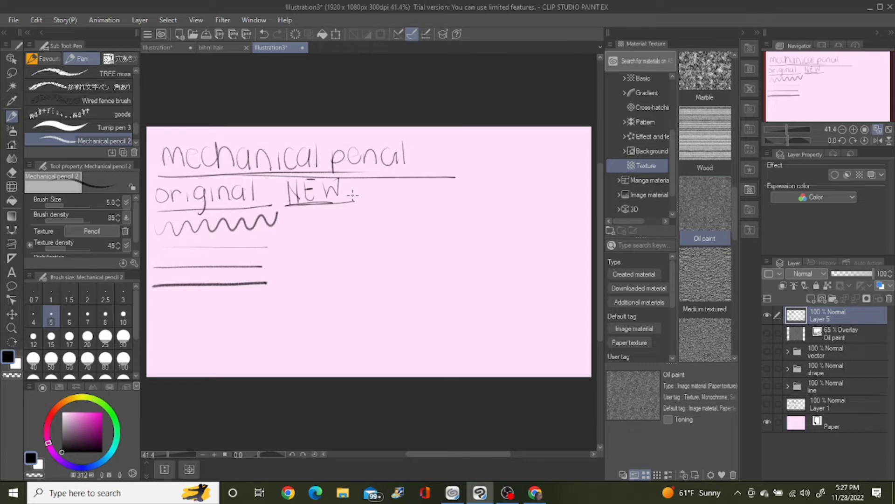
# Step: Turn off pen pressure and tilt as influences on the duplicated pencil's brush size
pyautogui.click(126, 202)
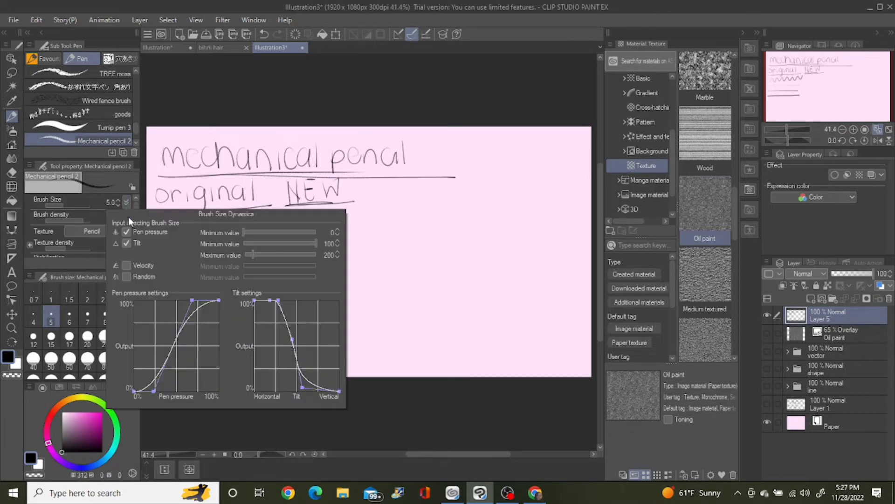
pyautogui.click(126, 232)
pyautogui.click(127, 243)
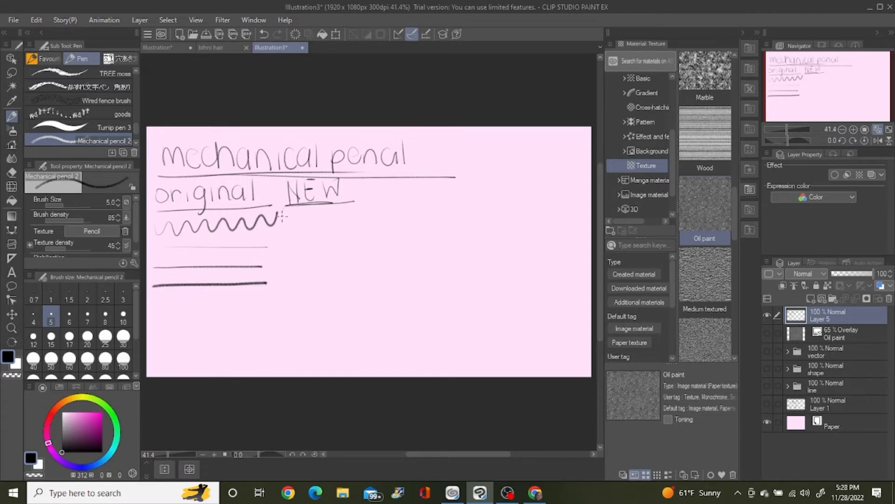
# Step: Test the modified pencil with a wavy line and straight lines beneath the "NEW" heading, and undo the strokes
pyautogui.moveTo(282, 222)
pyautogui.mouseDown()
pyautogui.moveTo(298, 211)
pyautogui.moveTo(308, 223)
pyautogui.moveTo(313, 211)
pyautogui.moveTo(321, 225)
pyautogui.moveTo(324, 209)
pyautogui.moveTo(337, 223)
pyautogui.moveTo(343, 207)
pyautogui.moveTo(373, 215)
pyautogui.mouseUp()
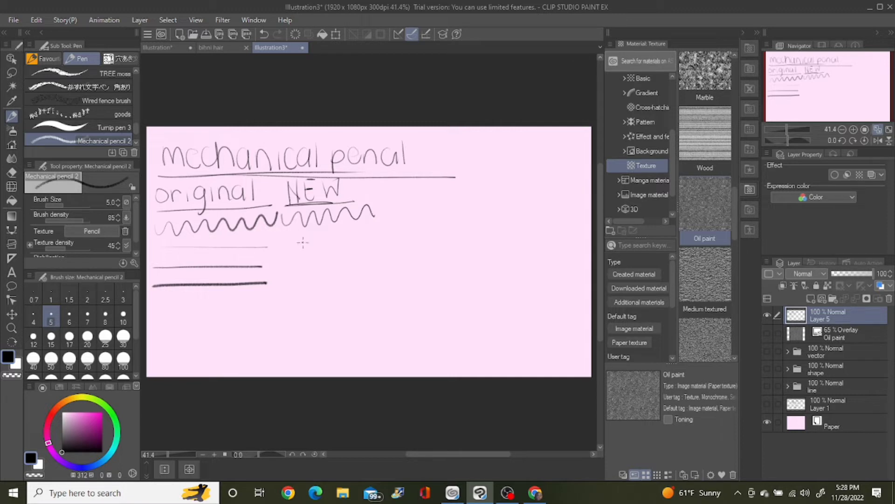
pyautogui.moveTo(286, 241); pyautogui.dragTo(374, 237)
pyautogui.hotkey('ctrl', 'z')
pyautogui.moveTo(277, 243); pyautogui.dragTo(383, 235)
pyautogui.moveTo(281, 263); pyautogui.dragTo(386, 251)
pyautogui.moveTo(281, 285); pyautogui.dragTo(391, 272)
pyautogui.hotkey('ctrl', 'z')
pyautogui.hotkey('ctrl', 'z')
pyautogui.hotkey('ctrl', 'z')
pyautogui.hotkey('ctrl', 'z')
# Step: Set the duplicated pencil's brush density to 81 and draw sample lines beneath the "NEW" heading
pyautogui.scroll(-1, 133, 221)
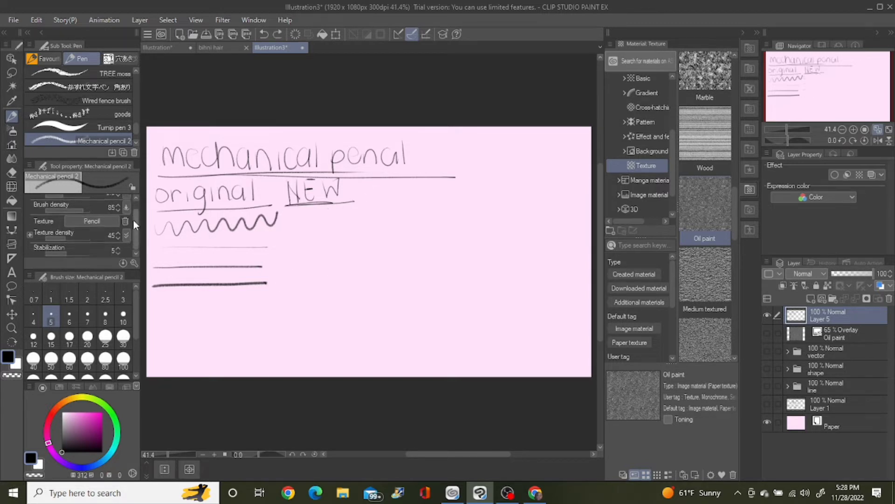
pyautogui.click(126, 208)
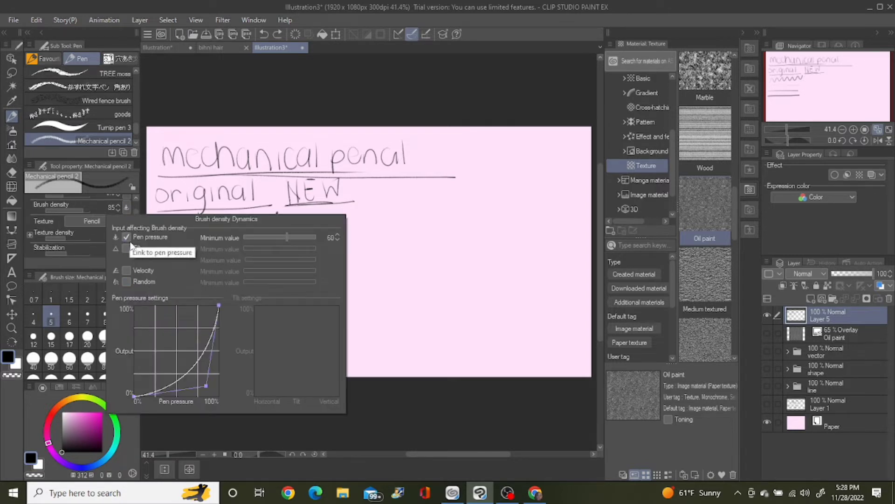
pyautogui.moveTo(86, 208); pyautogui.dragTo(82, 209)
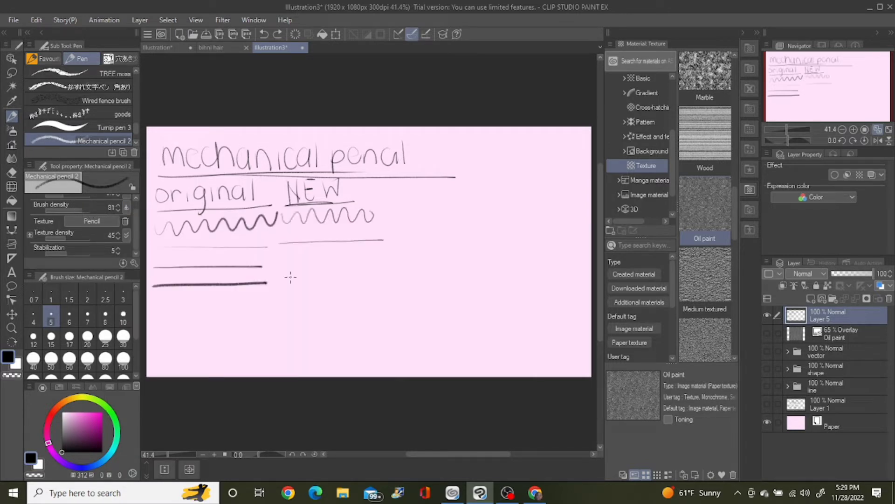
pyautogui.moveTo(280, 266); pyautogui.dragTo(383, 261)
pyautogui.moveTo(276, 283); pyautogui.dragTo(394, 280)
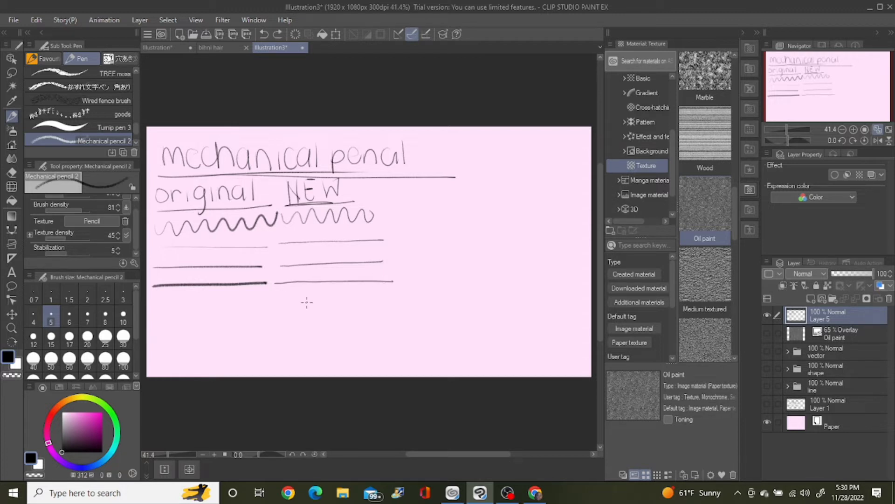
# Step: Set the brush size to 8.6, test it with a scribble below the "NEW" samples and undo the scribble
pyautogui.scroll(1, 136, 229)
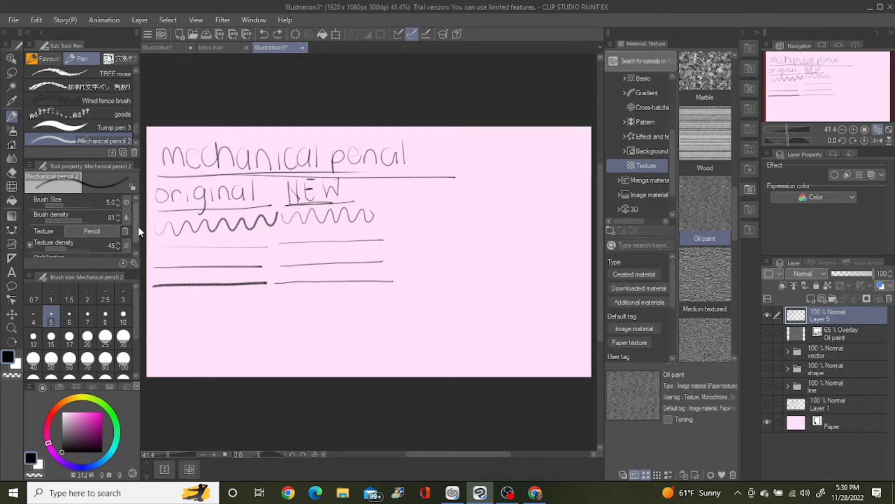
pyautogui.click(66, 204)
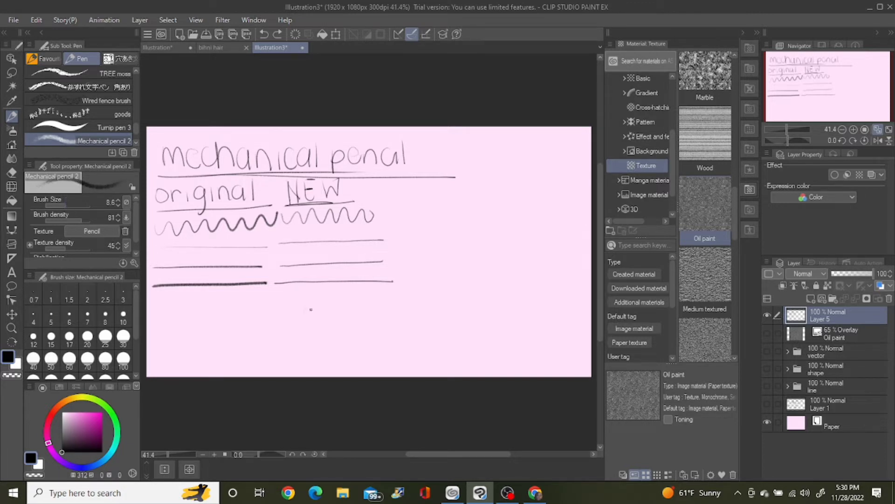
pyautogui.moveTo(305, 319)
pyautogui.mouseDown()
pyautogui.moveTo(388, 322)
pyautogui.moveTo(353, 338)
pyautogui.moveTo(373, 340)
pyautogui.mouseUp()
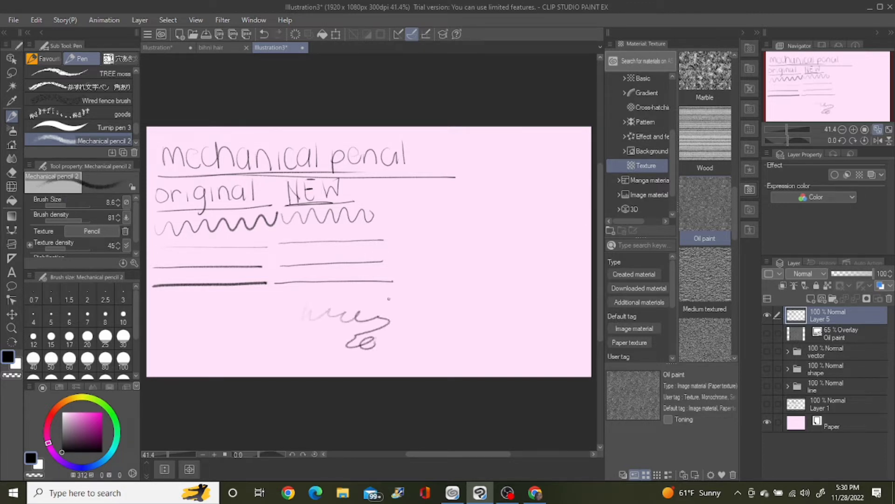
pyautogui.keyDown('alt'); pyautogui.click(389, 298); pyautogui.keyUp('alt')
pyautogui.hotkey('ctrl', 'z')
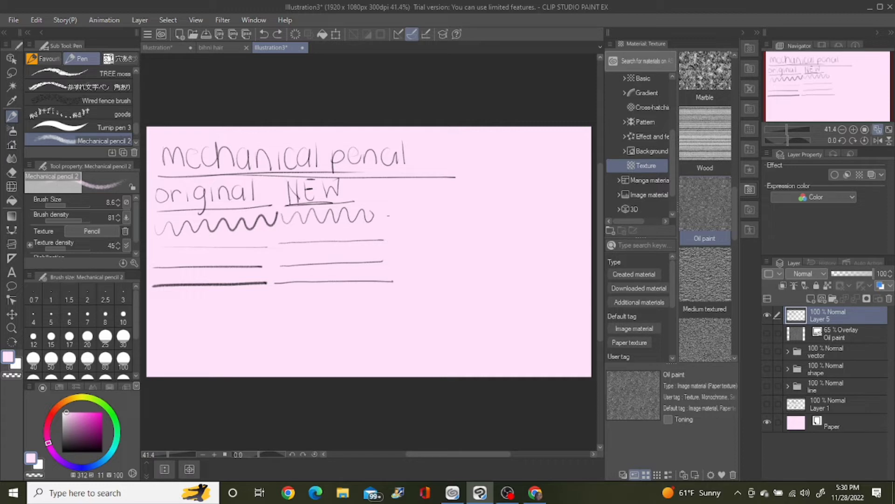
# Step: Change the drawing colour back to black and draw a wavy line and three straight lines beside the "NEW" samples
pyautogui.moveTo(424, 202); pyautogui.dragTo(381, 234)
pyautogui.moveTo(71, 434); pyautogui.dragTo(56, 454)
pyautogui.moveTo(389, 217)
pyautogui.mouseDown()
pyautogui.moveTo(501, 207)
pyautogui.moveTo(450, 200)
pyautogui.moveTo(495, 211)
pyautogui.mouseUp()
pyautogui.hotkey('ctrl', 'z')
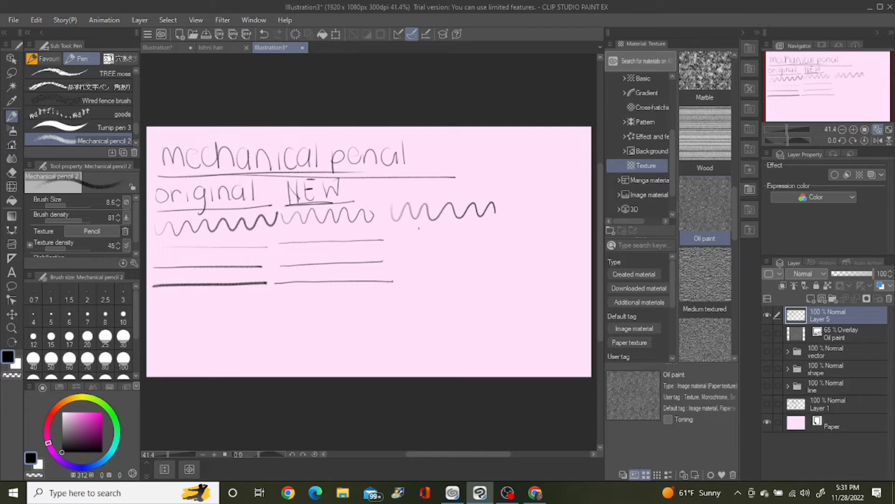
pyautogui.moveTo(402, 238); pyautogui.dragTo(502, 232)
pyautogui.moveTo(396, 256); pyautogui.dragTo(506, 248)
pyautogui.moveTo(395, 279); pyautogui.dragTo(515, 263)
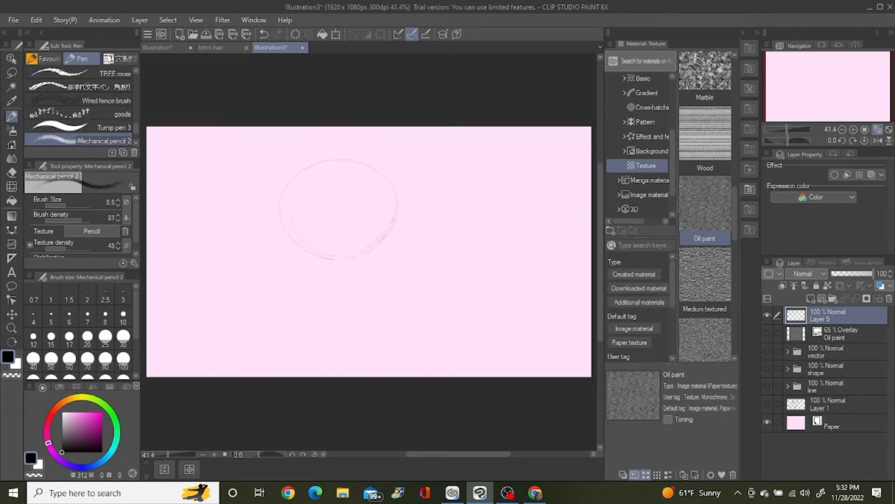
# Step: Sketch the side contours, nose and lips of a front-facing head over its construction lines
pyautogui.moveTo(362, 242)
pyautogui.mouseDown()
pyautogui.moveTo(326, 243)
pyautogui.moveTo(325, 272)
pyautogui.moveTo(352, 270)
pyautogui.mouseUp()
pyautogui.moveTo(380, 247); pyautogui.dragTo(374, 264)
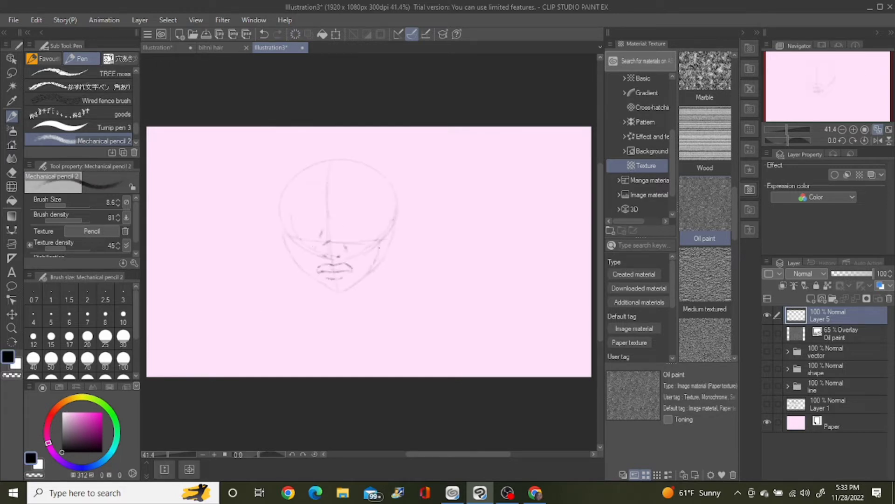
pyautogui.moveTo(281, 207); pyautogui.dragTo(289, 246)
pyautogui.moveTo(384, 176); pyautogui.dragTo(391, 205)
pyautogui.moveTo(391, 191); pyautogui.dragTo(380, 242)
pyautogui.hotkey('ctrl', 'z')
pyautogui.moveTo(322, 277); pyautogui.dragTo(333, 280)
pyautogui.hotkey('ctrl', 'z')
pyautogui.moveTo(337, 244); pyautogui.dragTo(348, 250)
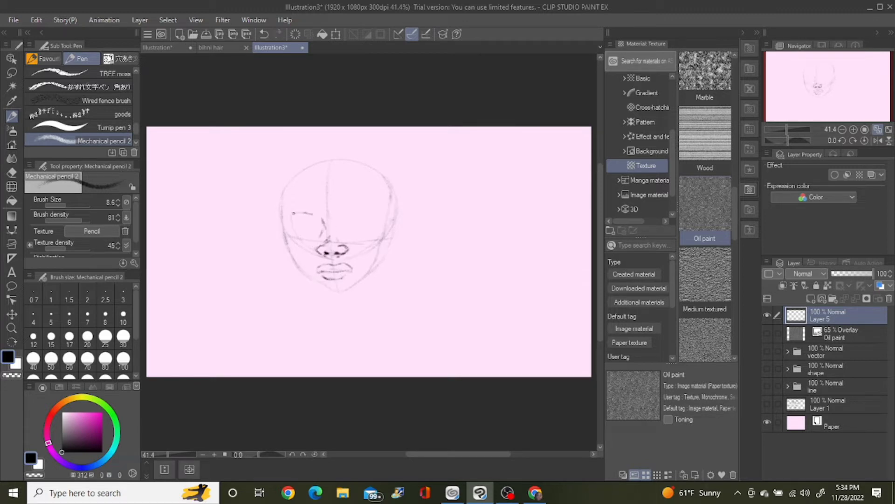
# Step: Add the second upper eye line and firm up the outline of the skull, cheeks and jaw
pyautogui.moveTo(349, 215); pyautogui.dragTo(378, 218)
pyautogui.moveTo(286, 242); pyautogui.dragTo(329, 290)
pyautogui.moveTo(283, 187); pyautogui.dragTo(389, 201)
pyautogui.hotkey('ctrl', 'z')
pyautogui.press('e')
pyautogui.press('p')
pyautogui.moveTo(368, 275)
pyautogui.mouseDown()
pyautogui.moveTo(348, 287)
pyautogui.moveTo(374, 265)
pyautogui.mouseUp()
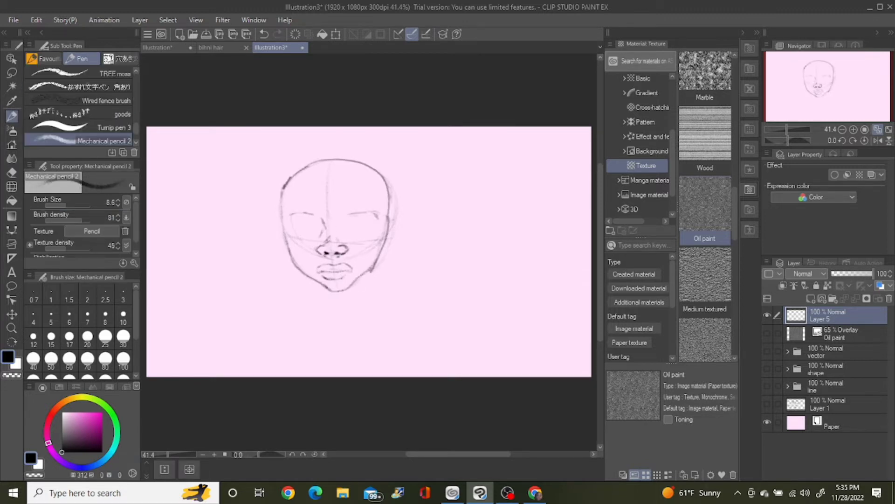
# Step: Erase the stray construction line outside the head and sketch both eyes with their lids and irises
pyautogui.moveTo(345, 216); pyautogui.dragTo(379, 218)
pyautogui.press('e')
pyautogui.moveTo(393, 242); pyautogui.dragTo(401, 190)
pyautogui.press('p')
pyautogui.moveTo(285, 226)
pyautogui.mouseDown()
pyautogui.moveTo(388, 220)
pyautogui.moveTo(369, 228)
pyautogui.mouseUp()
pyautogui.moveTo(296, 228); pyautogui.dragTo(319, 231)
pyautogui.moveTo(346, 232); pyautogui.dragTo(369, 227)
pyautogui.moveTo(356, 222); pyautogui.dragTo(372, 223)
pyautogui.moveTo(300, 220)
pyautogui.mouseDown()
pyautogui.moveTo(313, 221)
pyautogui.moveTo(311, 230)
pyautogui.mouseUp()
# Step: Define the upper and lower lips and add an ear on each side of the head
pyautogui.moveTo(324, 271); pyautogui.dragTo(353, 270)
pyautogui.moveTo(331, 279); pyautogui.dragTo(346, 277)
pyautogui.moveTo(389, 215); pyautogui.dragTo(384, 244)
pyautogui.moveTo(280, 213); pyautogui.dragTo(287, 246)
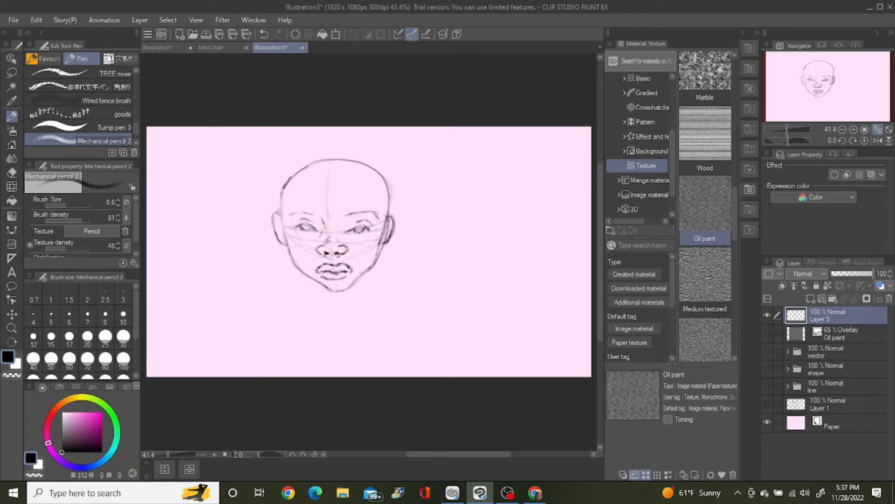
# Step: Draw a straight hairline across the forehead and start shading the short hair on one side of the head
pyautogui.moveTo(291, 192); pyautogui.dragTo(375, 188)
pyautogui.moveTo(377, 193); pyautogui.dragTo(386, 215)
pyautogui.moveTo(306, 191); pyautogui.dragTo(365, 192)
pyautogui.moveTo(284, 190); pyautogui.dragTo(328, 163)
pyautogui.moveTo(305, 187)
pyautogui.mouseDown()
pyautogui.moveTo(336, 160)
pyautogui.moveTo(283, 204)
pyautogui.mouseUp()
pyautogui.moveTo(284, 188); pyautogui.dragTo(279, 212)
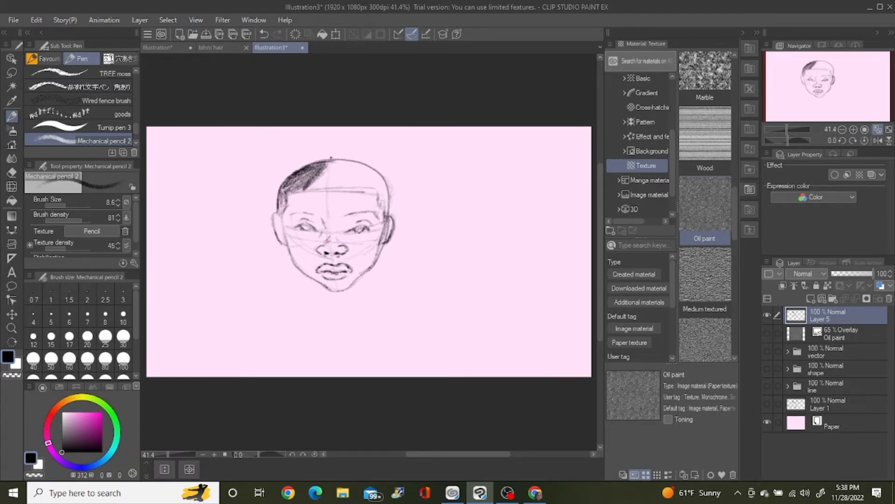
# Step: Choose a very dark grey and shade the rest of the hair across the crown and down the temples
pyautogui.click(61, 444)
pyautogui.moveTo(312, 175); pyautogui.dragTo(347, 160)
pyautogui.moveTo(290, 192)
pyautogui.mouseDown()
pyautogui.moveTo(375, 191)
pyautogui.moveTo(351, 165)
pyautogui.mouseUp()
pyautogui.moveTo(326, 187)
pyautogui.mouseDown()
pyautogui.moveTo(372, 168)
pyautogui.moveTo(384, 192)
pyautogui.mouseUp()
pyautogui.moveTo(281, 192); pyautogui.dragTo(315, 162)
pyautogui.moveTo(384, 192); pyautogui.dragTo(386, 216)
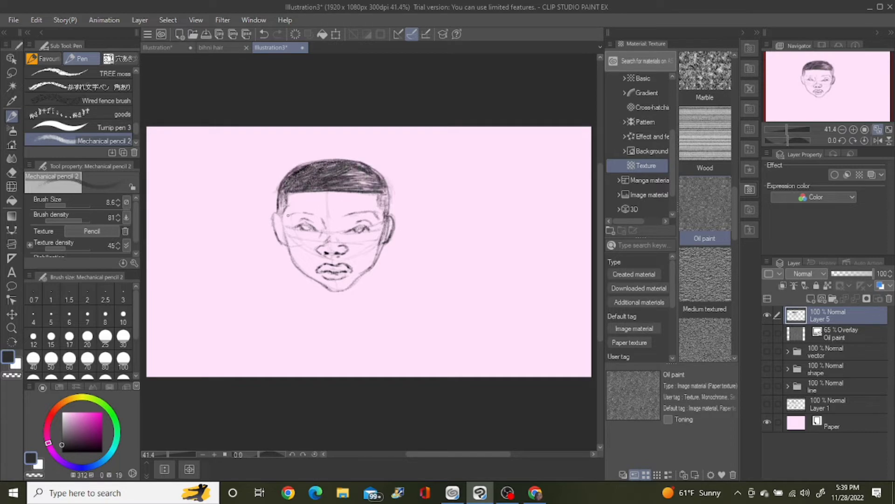
# Step: Darken the eyes, erase the old lips and redraw the mouth with a softer closed shape
pyautogui.moveTo(296, 226); pyautogui.dragTo(316, 230)
pyautogui.click(11, 172)
pyautogui.click(12, 116)
pyautogui.moveTo(350, 265)
pyautogui.mouseDown()
pyautogui.moveTo(319, 275)
pyautogui.moveTo(354, 268)
pyautogui.mouseUp()
pyautogui.moveTo(325, 277); pyautogui.dragTo(353, 267)
pyautogui.moveTo(353, 230); pyautogui.dragTo(366, 228)
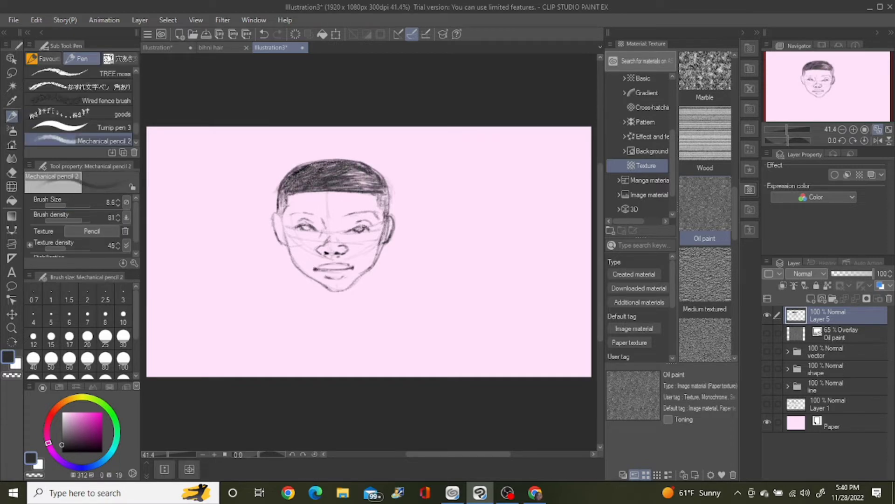
# Step: Draw thick eyebrows above the eyes and sketch the neck, collarbones and shoulder lines below the jaw
pyautogui.moveTo(289, 216); pyautogui.dragTo(375, 215)
pyautogui.moveTo(316, 281)
pyautogui.mouseDown()
pyautogui.moveTo(354, 281)
pyautogui.moveTo(364, 303)
pyautogui.mouseUp()
pyautogui.moveTo(320, 289); pyautogui.dragTo(306, 309)
pyautogui.moveTo(318, 215)
pyautogui.mouseDown()
pyautogui.moveTo(308, 214)
pyautogui.moveTo(375, 216)
pyautogui.mouseUp()
pyautogui.moveTo(356, 293); pyautogui.dragTo(375, 307)
pyautogui.moveTo(366, 315); pyautogui.dragTo(401, 313)
pyautogui.moveTo(316, 321); pyautogui.dragTo(302, 323)
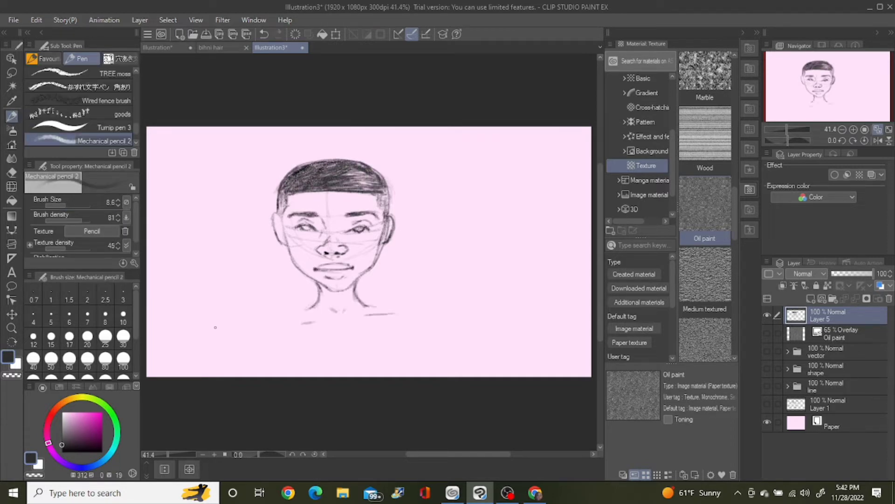
# Step: Add shading to the eye and fill in the lips with dark pencil strokes
pyautogui.moveTo(302, 227); pyautogui.dragTo(313, 230)
pyautogui.moveTo(319, 267); pyautogui.dragTo(344, 264)
pyautogui.moveTo(327, 271); pyautogui.dragTo(346, 270)
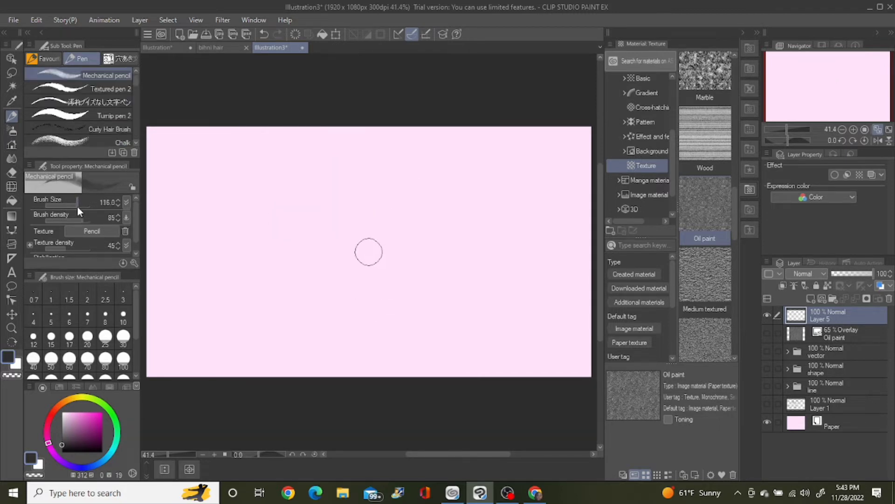
# Step: Set the Mechanical pencil's brush size to 168.2, dab a test mark to examine its tip shape, and clear the mark
pyautogui.moveTo(77, 206); pyautogui.dragTo(76, 206)
pyautogui.click(134, 263)
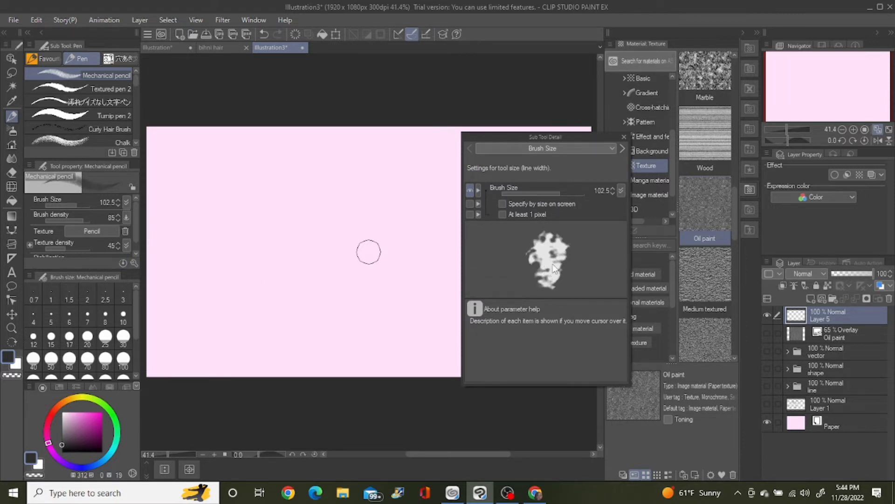
pyautogui.moveTo(561, 190); pyautogui.dragTo(564, 192)
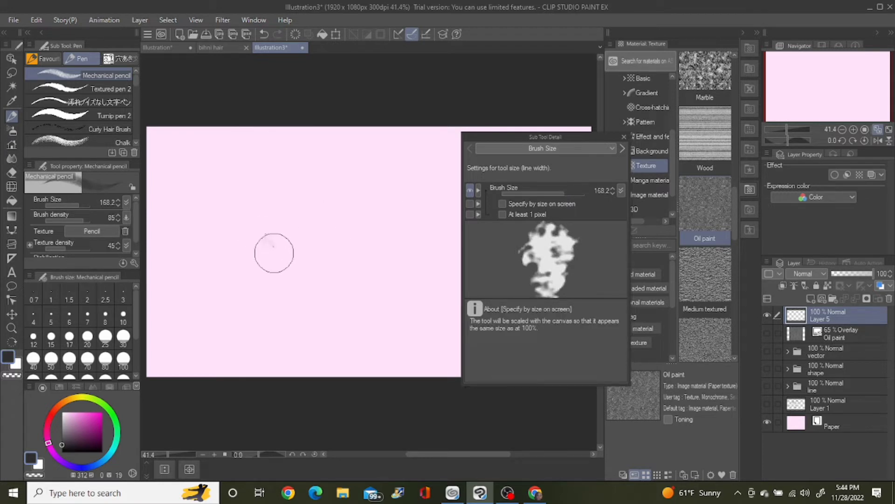
pyautogui.moveTo(274, 253); pyautogui.dragTo(276, 257)
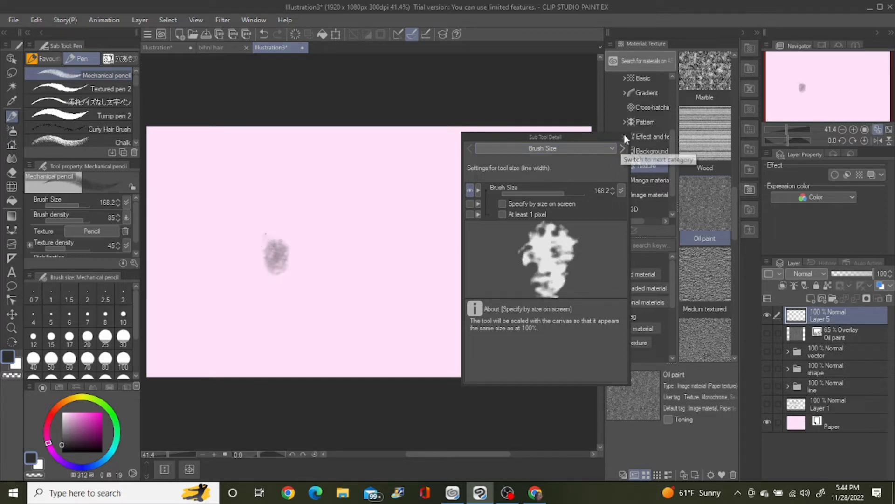
pyautogui.click(623, 136)
pyautogui.click(295, 34)
# Step: Hide the Paper layer and draw a round cluster of short broken strokes on Layer 5 with Turnip pen 2
pyautogui.click(61, 115)
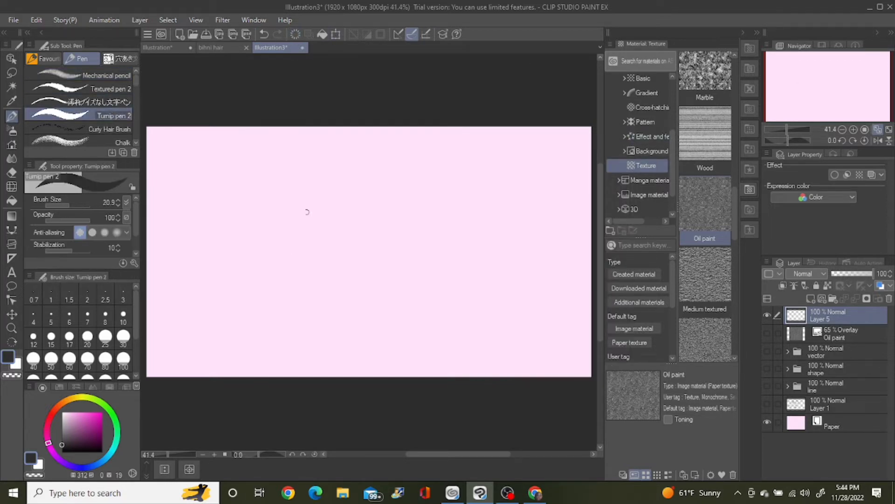
pyautogui.click(767, 422)
pyautogui.moveTo(329, 209)
pyautogui.mouseDown()
pyautogui.moveTo(327, 219)
pyautogui.moveTo(338, 212)
pyautogui.moveTo(323, 205)
pyautogui.moveTo(339, 228)
pyautogui.moveTo(342, 216)
pyautogui.moveTo(316, 224)
pyautogui.moveTo(327, 228)
pyautogui.moveTo(314, 203)
pyautogui.moveTo(343, 202)
pyautogui.moveTo(344, 212)
pyautogui.moveTo(334, 198)
pyautogui.moveTo(345, 220)
pyautogui.moveTo(320, 229)
pyautogui.moveTo(313, 208)
pyautogui.moveTo(323, 193)
pyautogui.moveTo(340, 193)
pyautogui.moveTo(315, 196)
pyautogui.mouseUp()
pyautogui.moveTo(318, 230)
pyautogui.mouseDown()
pyautogui.moveTo(336, 231)
pyautogui.moveTo(312, 218)
pyautogui.moveTo(347, 211)
pyautogui.mouseUp()
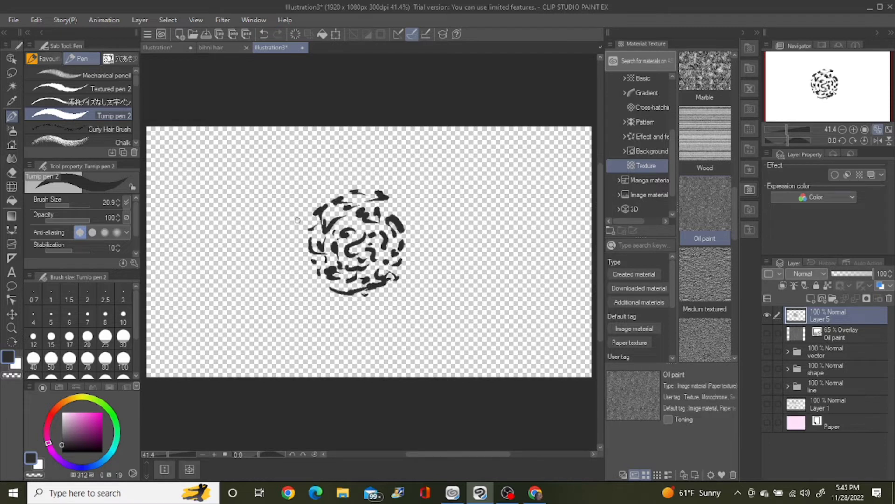
# Step: Set Layer 5's expression color to Gray and start registering the drawn cluster as an image material
pyautogui.click(852, 197)
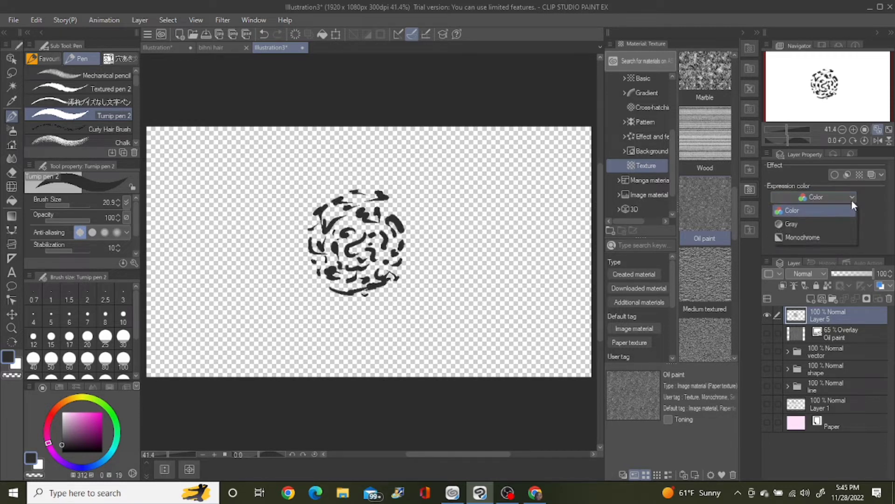
pyautogui.click(809, 224)
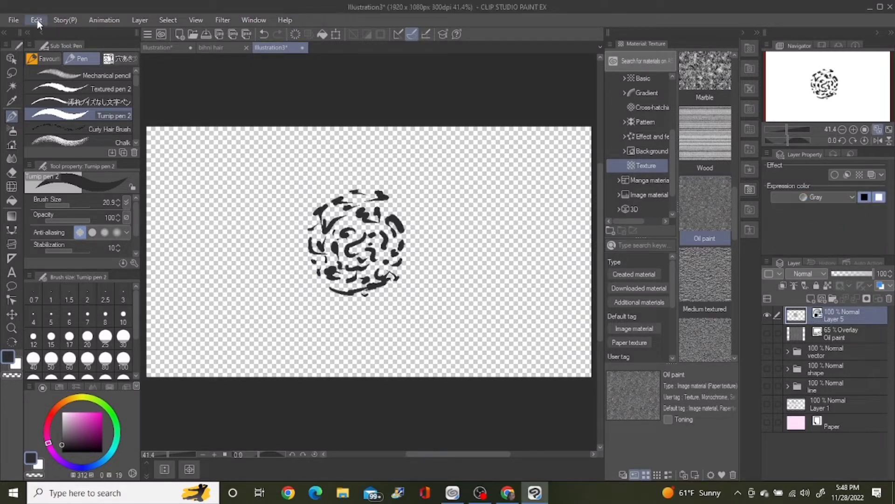
pyautogui.click(36, 20)
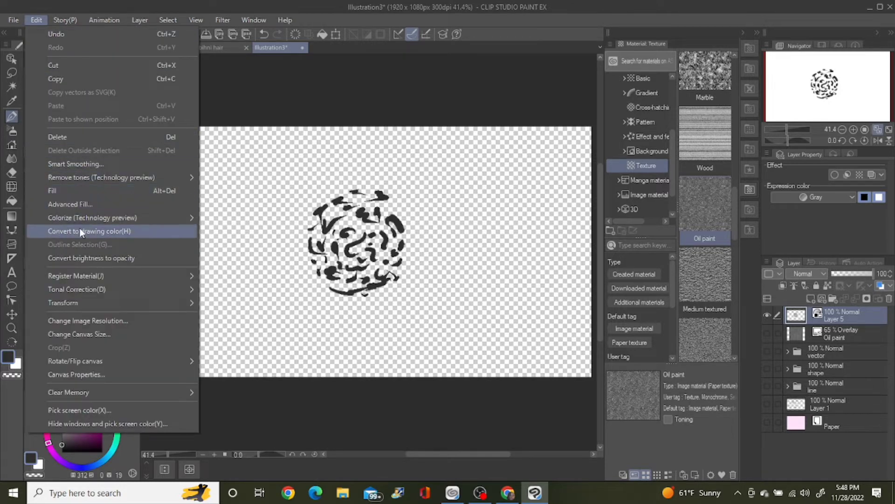
pyautogui.moveTo(113, 278)
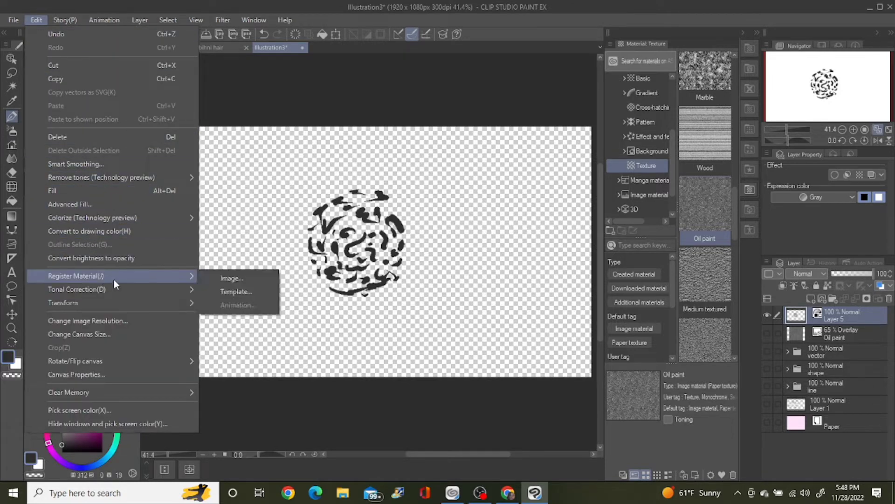
pyautogui.click(239, 278)
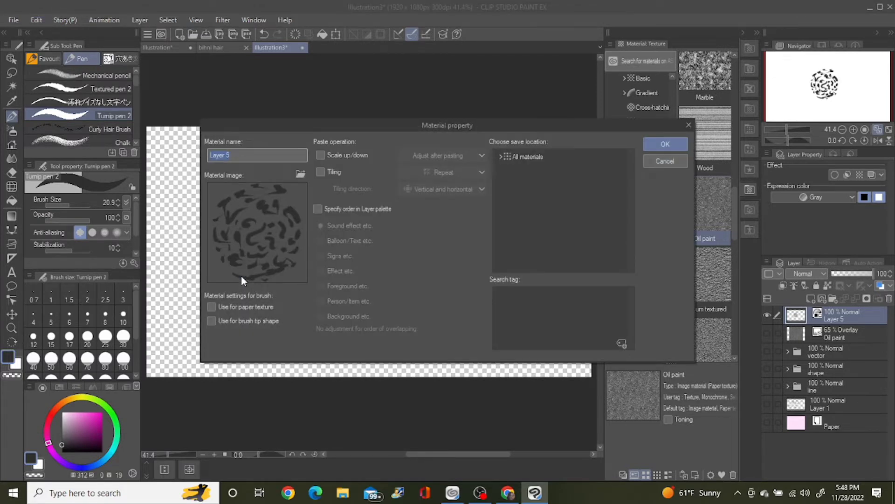
# Step: Name the material "pencil", enable it for use as a brush tip shape, and save it in the Brush folder of Image material
pyautogui.write('pen')
pyautogui.write('c')
pyautogui.write('cil')
pyautogui.press('BackSpace')
pyautogui.click(210, 322)
pyautogui.click(500, 157)
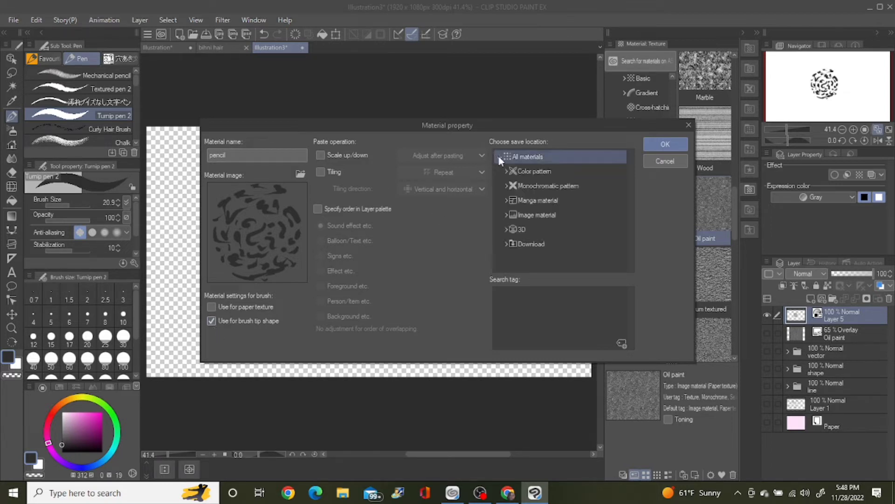
pyautogui.click(524, 216)
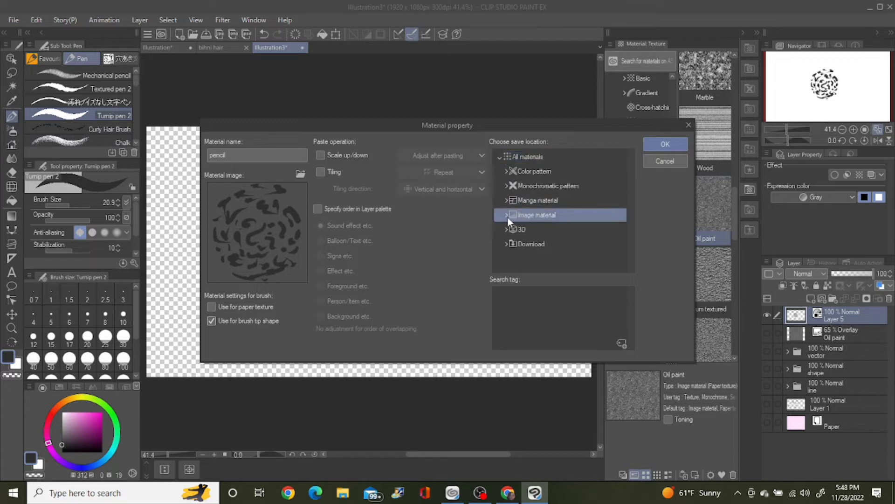
pyautogui.click(507, 215)
pyautogui.click(530, 260)
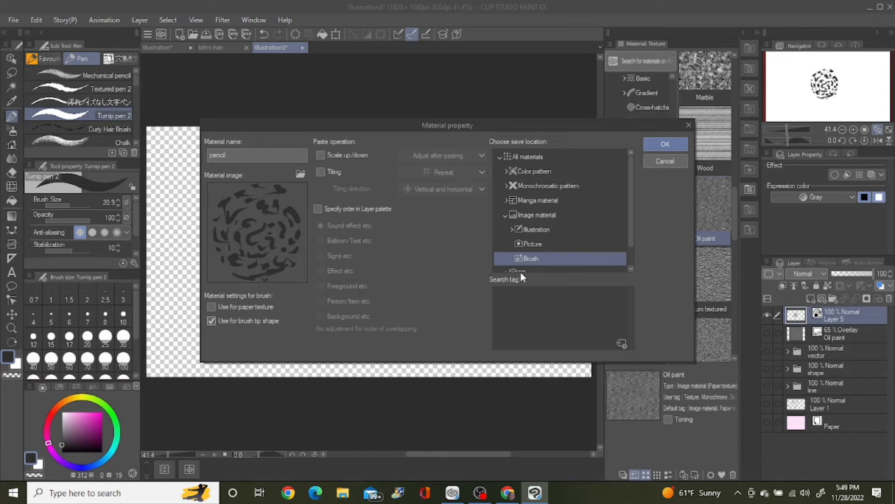
pyautogui.click(657, 144)
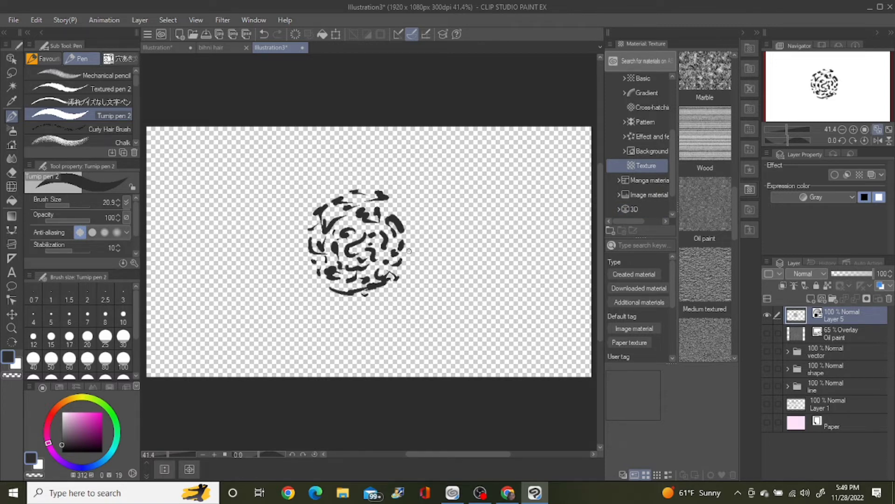
# Step: Duplicate the Turnip pen 2 sub tool under the name "pencil2"
pyautogui.click(123, 152)
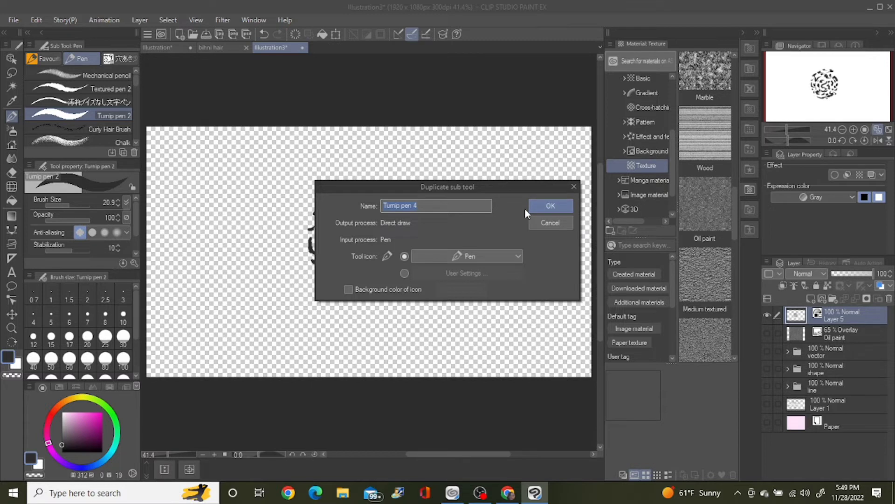
pyautogui.write('pencil2')
pyautogui.click(541, 205)
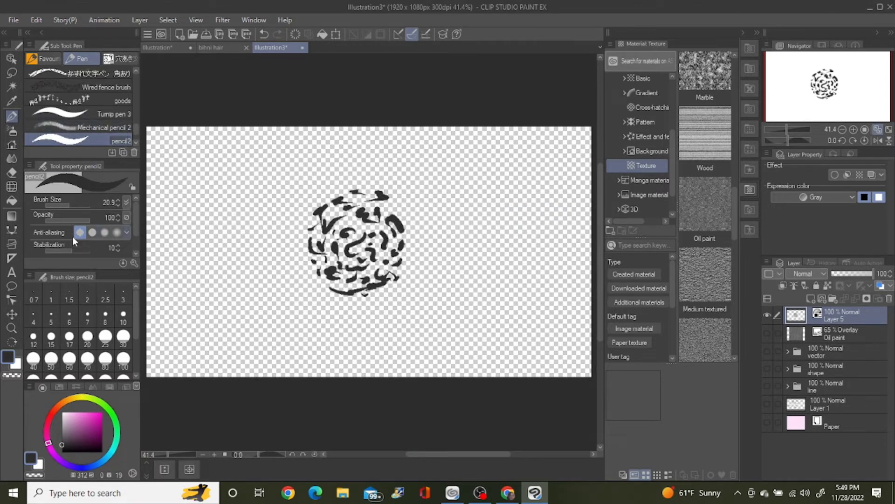
# Step: Change pencil2's brush tip from Circle to Material and assign the created "pencil" material as its tip shape
pyautogui.click(134, 262)
pyautogui.click(569, 147)
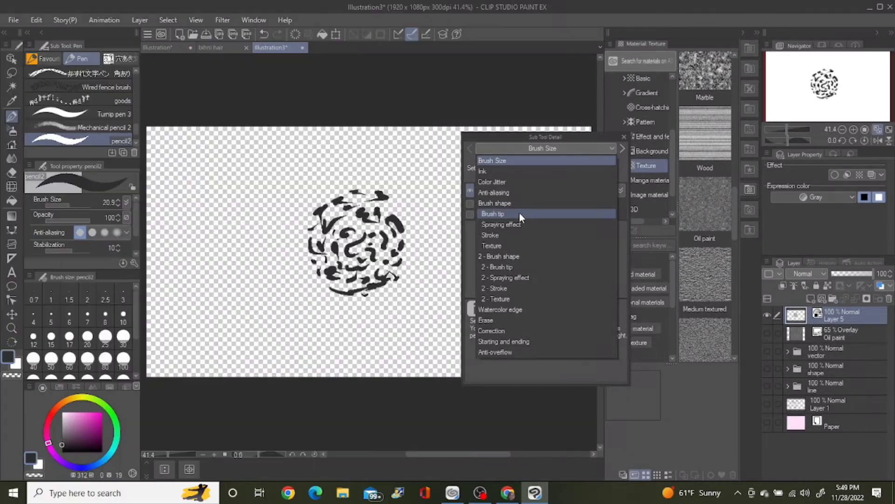
pyautogui.click(520, 215)
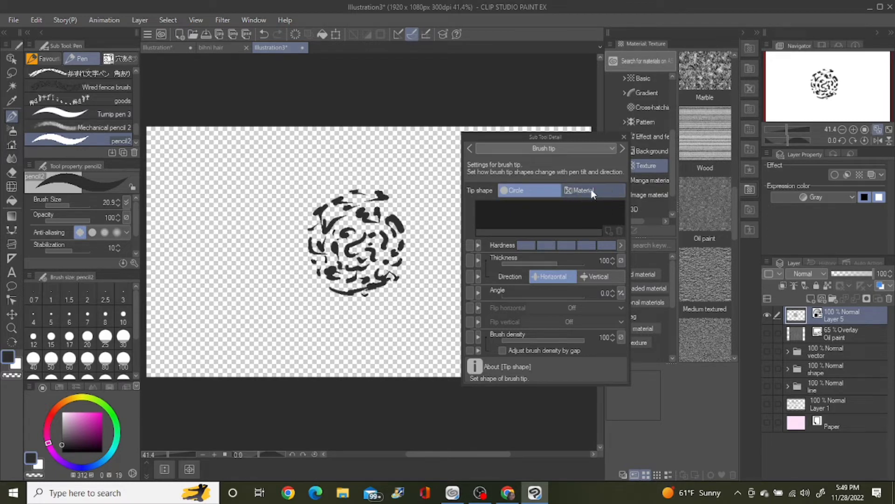
pyautogui.click(592, 189)
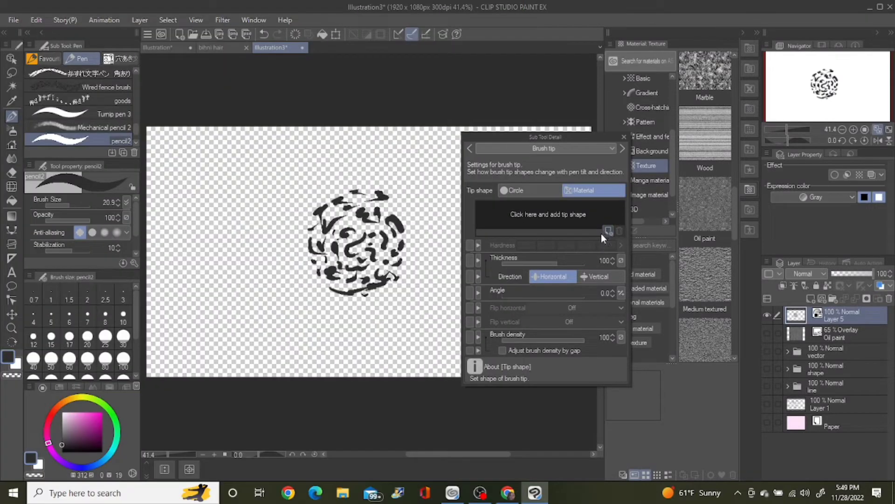
pyautogui.click(539, 189)
pyautogui.click(587, 189)
pyautogui.click(608, 230)
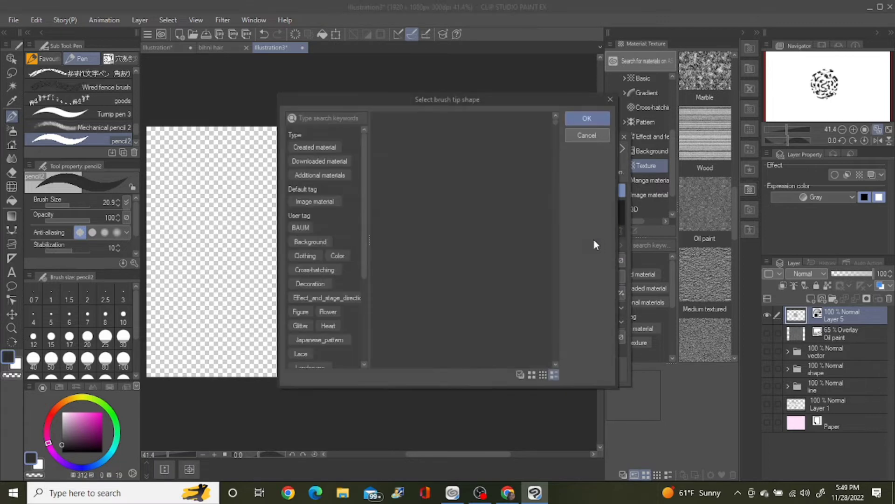
pyautogui.click(315, 148)
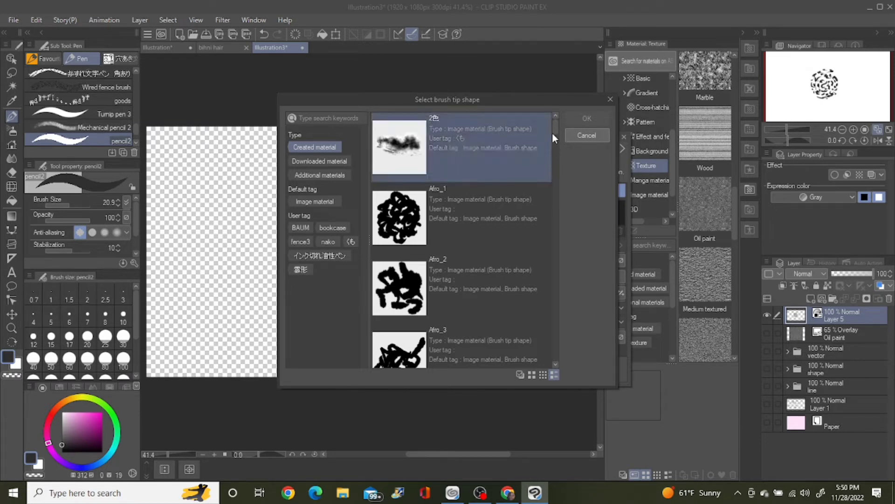
pyautogui.moveTo(554, 130); pyautogui.dragTo(554, 133)
pyautogui.moveTo(557, 142); pyautogui.dragTo(552, 178)
pyautogui.click(429, 160)
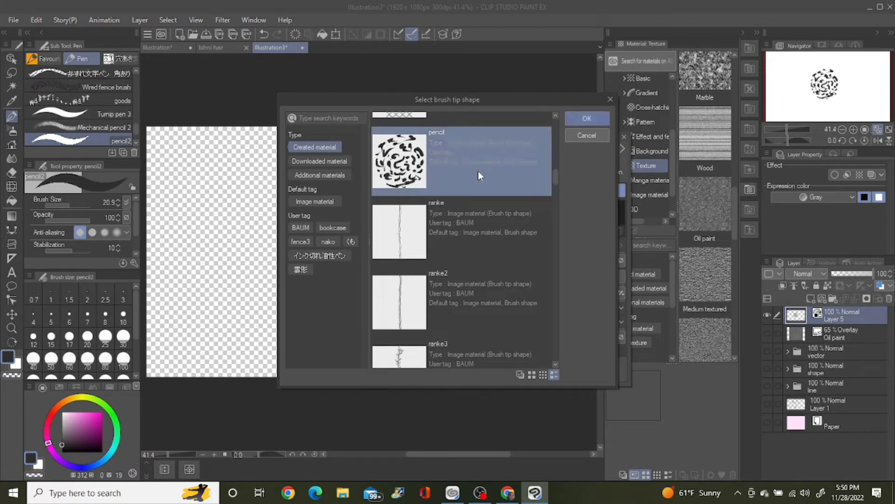
pyautogui.click(571, 119)
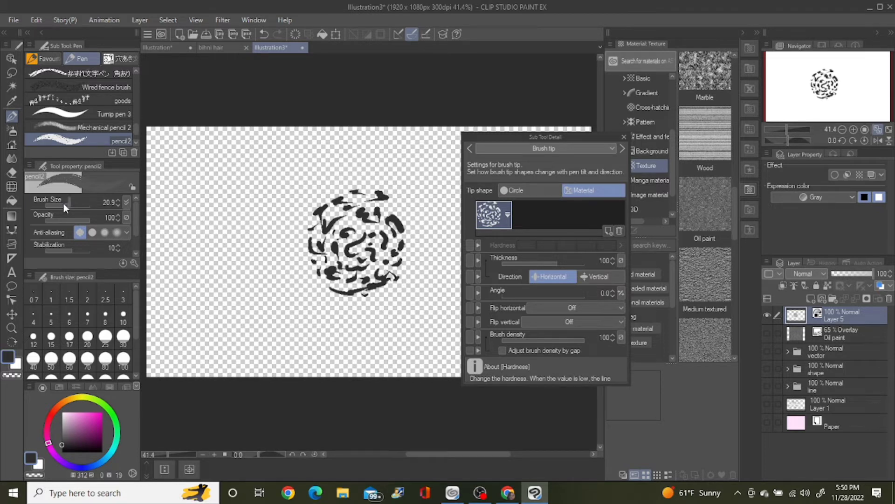
# Step: Set pencil2's brush size to 275.9, try and undo a Circle-tip stroke for comparison, and return the tip shape to Material
pyautogui.moveTo(63, 204); pyautogui.dragTo(82, 202)
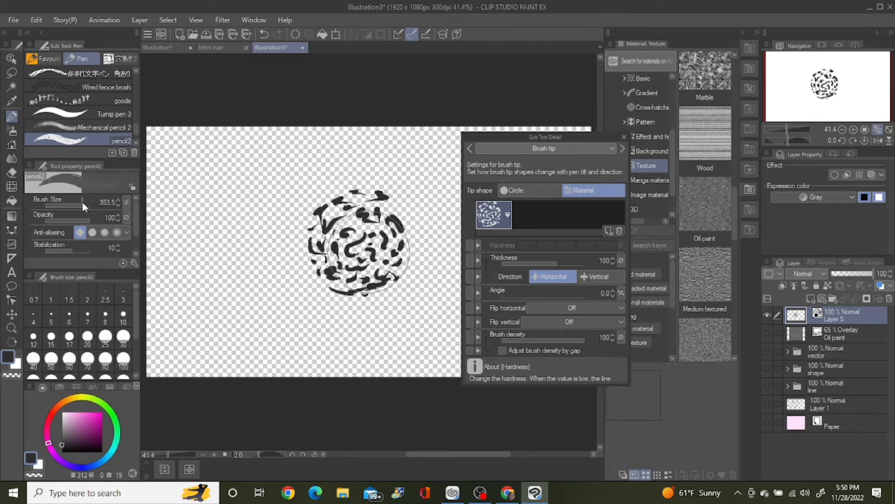
pyautogui.click(514, 192)
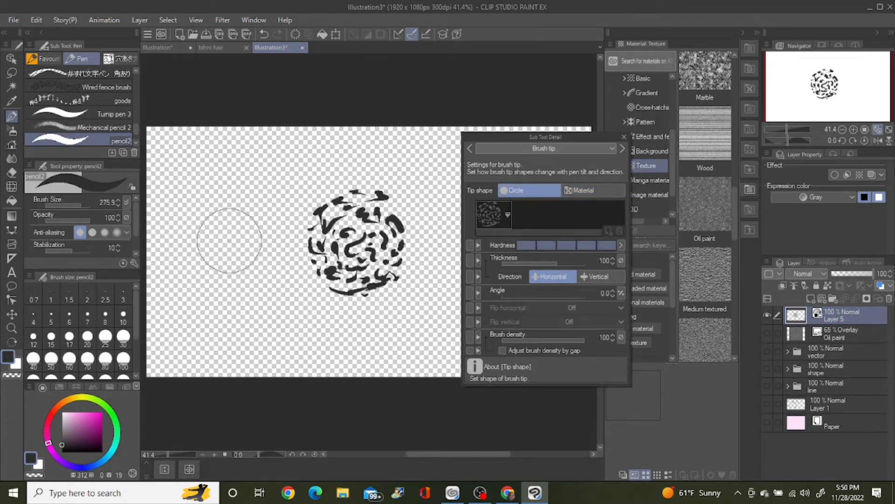
pyautogui.moveTo(229, 240); pyautogui.dragTo(230, 257)
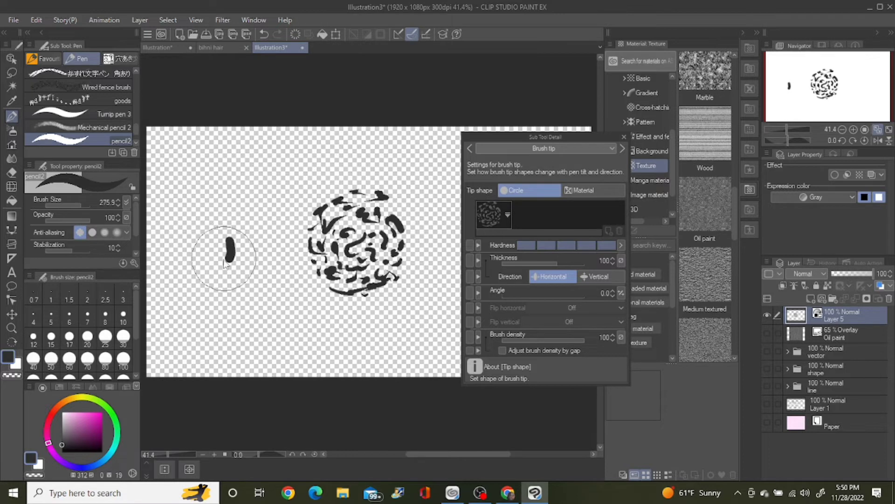
pyautogui.hotkey('ctrl', 'z')
pyautogui.click(591, 191)
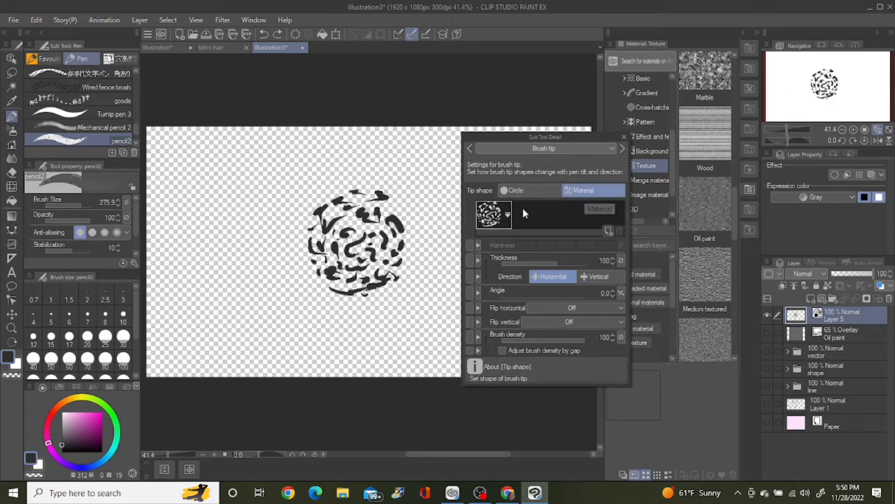
# Step: Test the material tip with several broad and curved strokes around the round cluster, and undo them all
pyautogui.moveTo(231, 241); pyautogui.dragTo(256, 304)
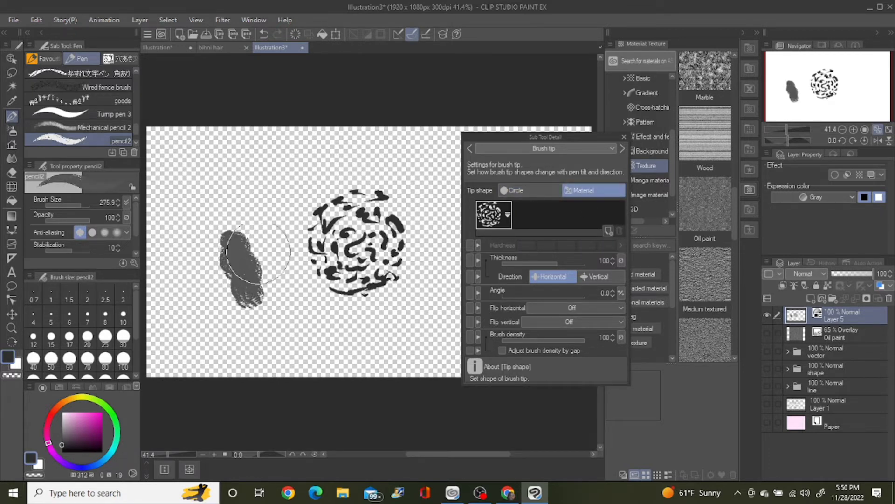
pyautogui.moveTo(265, 219); pyautogui.dragTo(300, 336)
pyautogui.moveTo(199, 298)
pyautogui.mouseDown()
pyautogui.moveTo(219, 337)
pyautogui.moveTo(212, 224)
pyautogui.moveTo(262, 163)
pyautogui.moveTo(303, 168)
pyautogui.moveTo(339, 159)
pyautogui.moveTo(369, 170)
pyautogui.mouseUp()
pyautogui.hotkey('ctrl', 'z')
pyautogui.moveTo(238, 165)
pyautogui.mouseDown()
pyautogui.moveTo(235, 179)
pyautogui.moveTo(283, 176)
pyautogui.moveTo(303, 190)
pyautogui.mouseUp()
pyautogui.hotkey('ctrl', 'z')
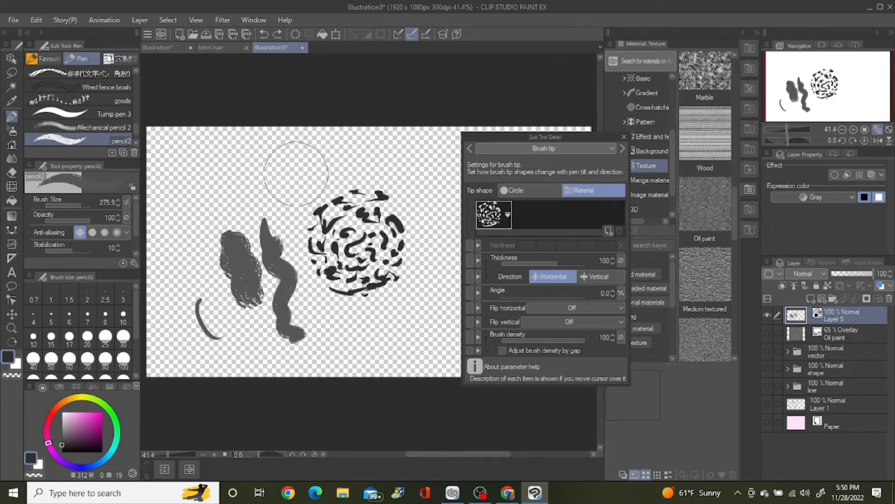
pyautogui.moveTo(227, 168)
pyautogui.mouseDown()
pyautogui.moveTo(275, 166)
pyautogui.moveTo(258, 188)
pyautogui.moveTo(286, 196)
pyautogui.moveTo(331, 173)
pyautogui.moveTo(336, 160)
pyautogui.moveTo(404, 176)
pyautogui.mouseUp()
pyautogui.hotkey('ctrl', 'z')
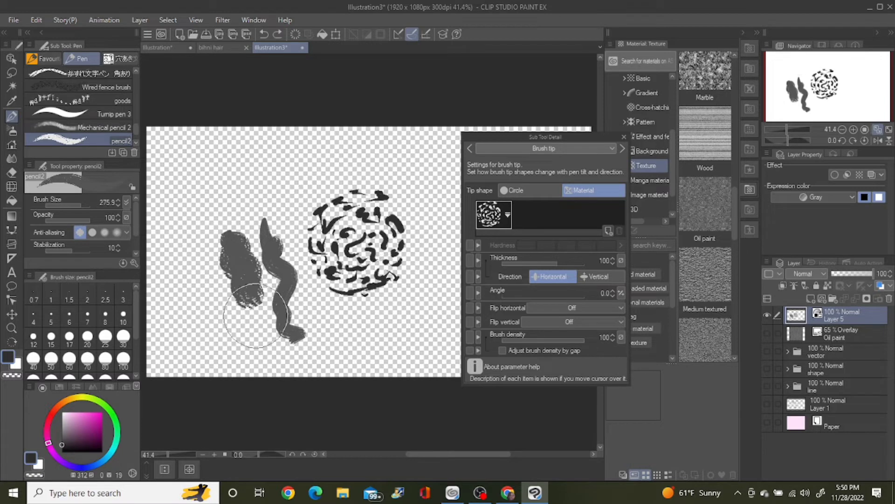
pyautogui.hotkey('ctrl', 'z')
pyautogui.hotkey('ctrl', 'z')
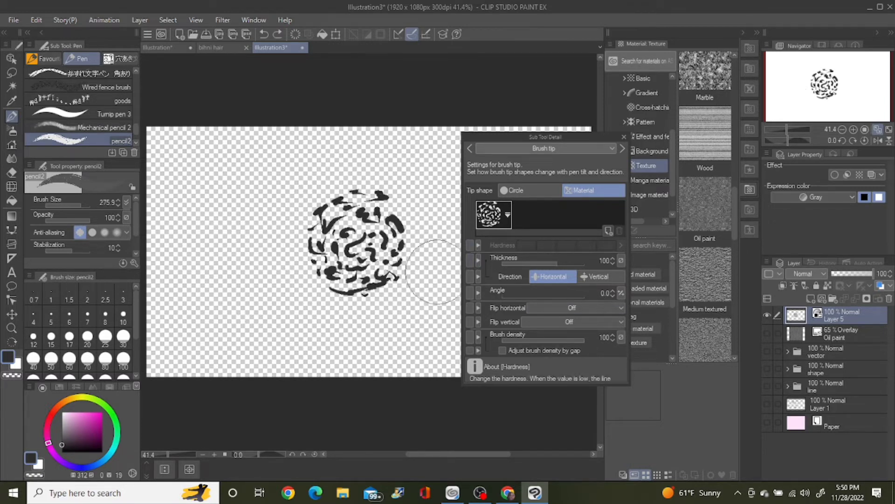
# Step: Set the drawing color to black and open pencil2's Texture settings, checking the paper texture selection without choosing one
pyautogui.click(62, 451)
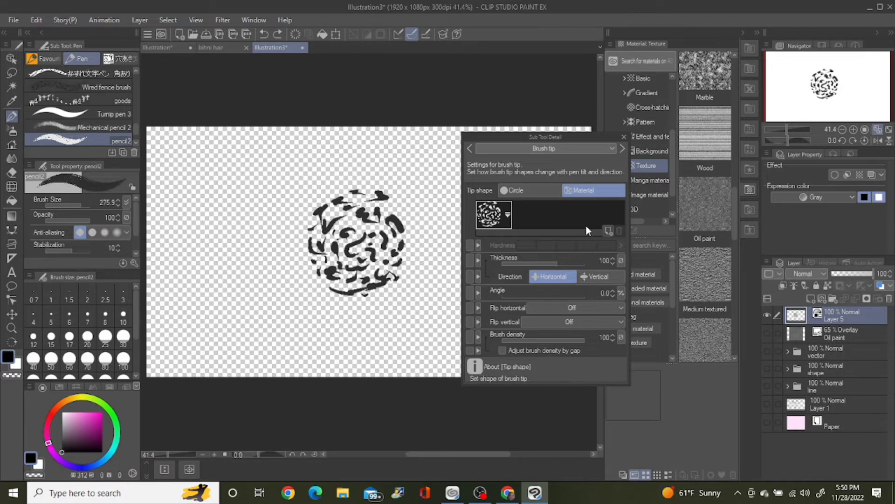
pyautogui.click(544, 147)
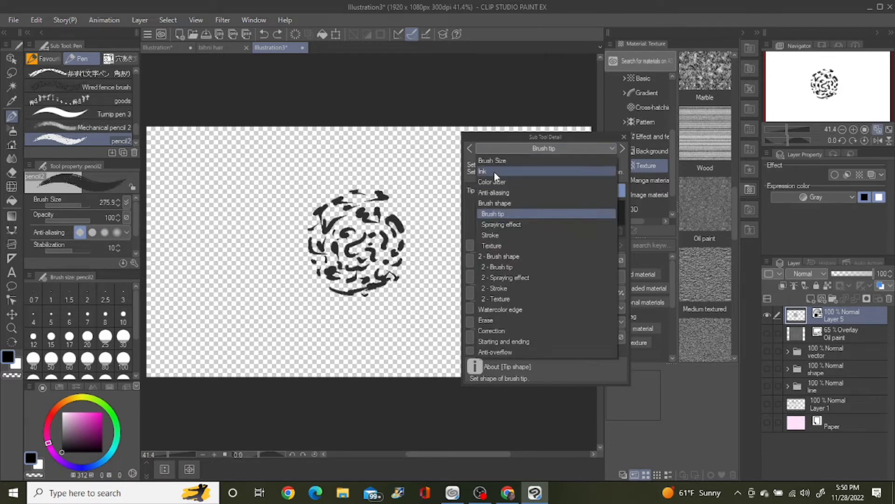
pyautogui.click(494, 246)
pyautogui.click(522, 186)
pyautogui.click(585, 139)
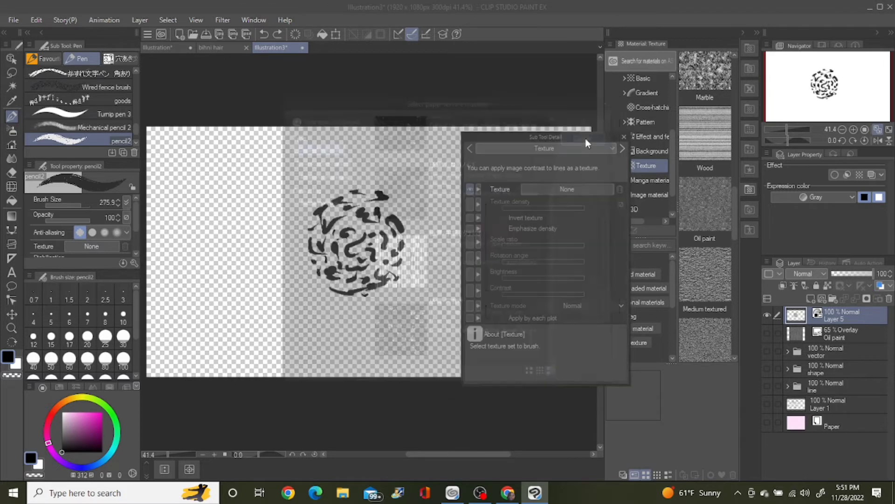
# Step: Close the paper texture selection without choosing one, and show pencil2's Stroke gap setting among its tool properties
pyautogui.click(559, 190)
pyautogui.click(609, 98)
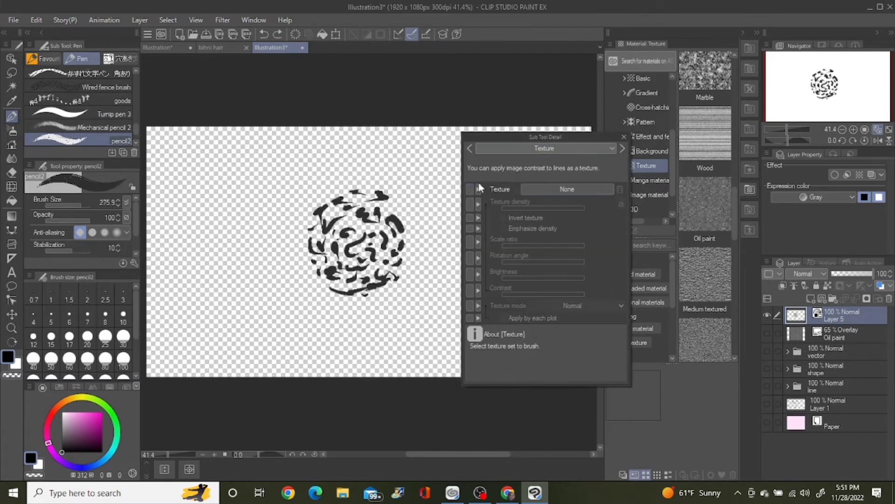
pyautogui.click(544, 147)
pyautogui.click(527, 235)
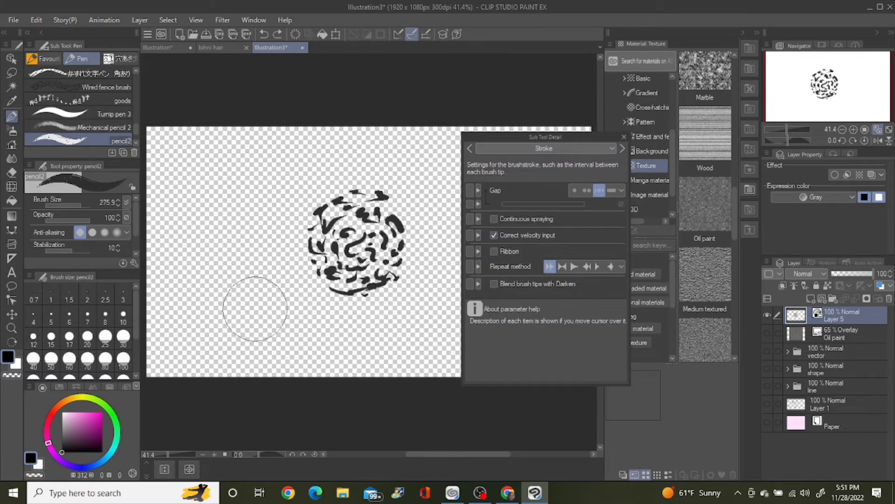
pyautogui.click(470, 190)
# Step: Test pencil2 with a few strokes on the canvas's empty left part and undo them all
pyautogui.moveTo(192, 161); pyautogui.dragTo(200, 289)
pyautogui.hotkey('ctrl', 'z')
pyautogui.moveTo(191, 177); pyautogui.dragTo(228, 243)
pyautogui.moveTo(258, 303); pyautogui.dragTo(330, 313)
pyautogui.hotkey('ctrl', 'z')
pyautogui.hotkey('ctrl', 'z')
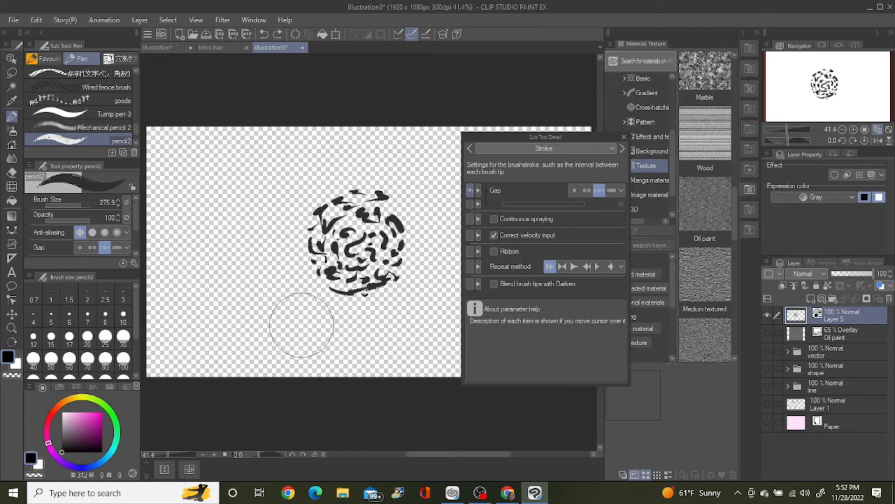
# Step: Scribble a short dark wavy stroke with a broad gray scribble beneath it across the canvas's upper left part
pyautogui.moveTo(175, 149); pyautogui.dragTo(308, 153)
pyautogui.keyDown('alt'); pyautogui.click(299, 153); pyautogui.keyUp('alt')
pyautogui.moveTo(167, 186)
pyautogui.mouseDown()
pyautogui.moveTo(270, 196)
pyautogui.moveTo(231, 211)
pyautogui.moveTo(194, 200)
pyautogui.moveTo(345, 191)
pyautogui.mouseUp()
pyautogui.press('c')
pyautogui.press('c')
# Step: Set pencil2's brush density to 73 in the Brush tip settings, trying and undoing strokes below the scribbles
pyautogui.click(524, 147)
pyautogui.click(528, 172)
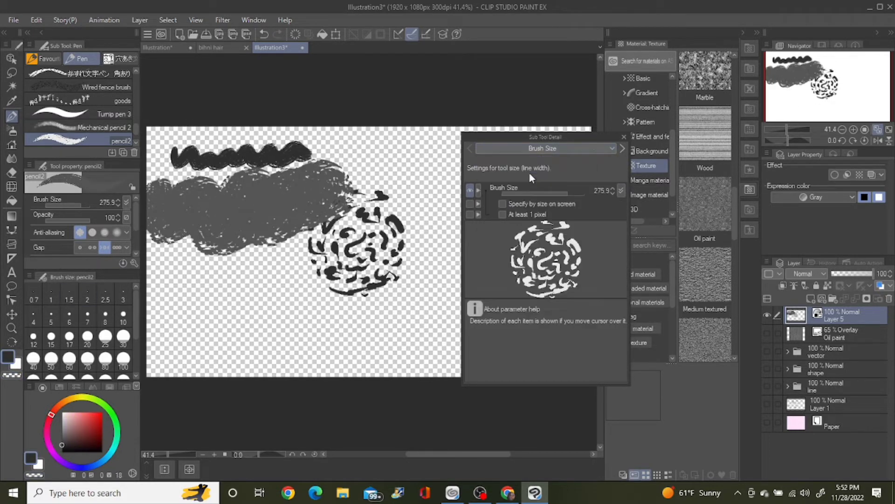
pyautogui.click(544, 148)
pyautogui.click(508, 197)
pyautogui.moveTo(567, 341); pyautogui.dragTo(544, 342)
pyautogui.click(621, 337)
pyautogui.click(620, 305)
pyautogui.moveTo(204, 320); pyautogui.dragTo(393, 320)
pyautogui.hotkey('ctrl', 'z')
pyautogui.moveTo(546, 341); pyautogui.dragTo(562, 341)
pyautogui.moveTo(204, 316); pyautogui.dragTo(234, 316)
pyautogui.hotkey('ctrl', 'z')
# Step: Set pencil2's brush size to 20.5, try it with small marks in the lower left part of the canvas, and set the drawing color to black
pyautogui.click(69, 201)
pyautogui.moveTo(68, 201); pyautogui.dragTo(66, 201)
pyautogui.moveTo(195, 305); pyautogui.dragTo(387, 351)
pyautogui.hotkey('ctrl', 'z')
pyautogui.moveTo(209, 319); pyautogui.dragTo(228, 321)
pyautogui.moveTo(234, 325); pyautogui.dragTo(256, 328)
pyautogui.click(62, 451)
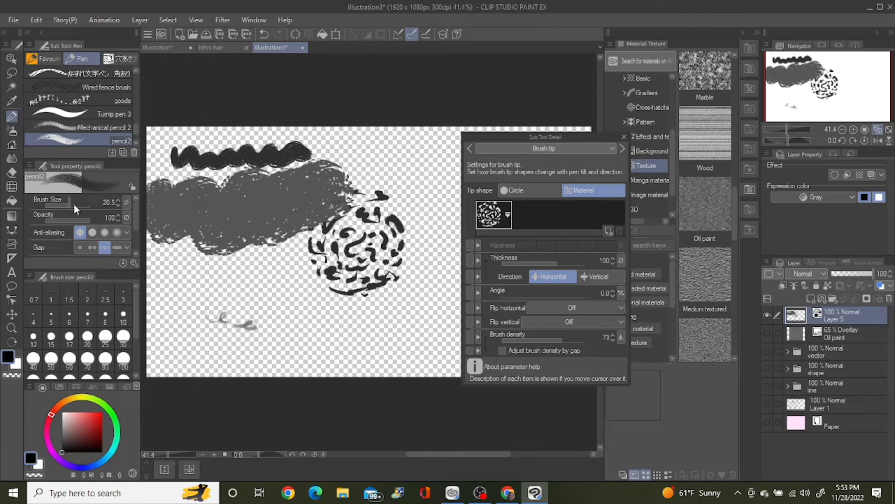
# Step: Undo the small test marks and try pencil2 with longer strokes across the lower part of the canvas
pyautogui.moveTo(74, 203); pyautogui.dragTo(69, 203)
pyautogui.hotkey('ctrl', 'z')
pyautogui.hotkey('ctrl', 'z')
pyautogui.moveTo(191, 321); pyautogui.dragTo(392, 347)
pyautogui.hotkey('ctrl', 'z')
pyautogui.hotkey('ctrl', 'z')
pyautogui.hotkey('ctrl', 'z')
pyautogui.moveTo(207, 295); pyautogui.dragTo(455, 362)
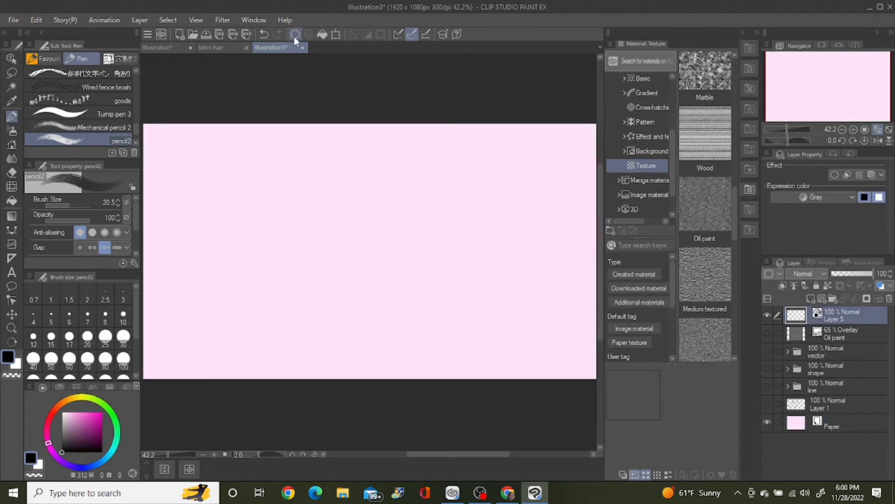
# Step: Sketch a pointed leaf-like outline with a rounded oval and small curls near the middle of the pink canvas using pencil2
pyautogui.moveTo(304, 236); pyautogui.dragTo(341, 187)
pyautogui.hotkey('ctrl', 'z')
pyautogui.moveTo(346, 188)
pyautogui.mouseDown()
pyautogui.moveTo(345, 220)
pyautogui.moveTo(310, 219)
pyautogui.moveTo(343, 230)
pyautogui.moveTo(321, 255)
pyautogui.moveTo(306, 247)
pyautogui.moveTo(309, 280)
pyautogui.moveTo(274, 250)
pyautogui.moveTo(314, 259)
pyautogui.moveTo(344, 251)
pyautogui.moveTo(345, 239)
pyautogui.moveTo(334, 253)
pyautogui.moveTo(360, 230)
pyautogui.mouseUp()
pyautogui.moveTo(364, 232); pyautogui.dragTo(364, 231)
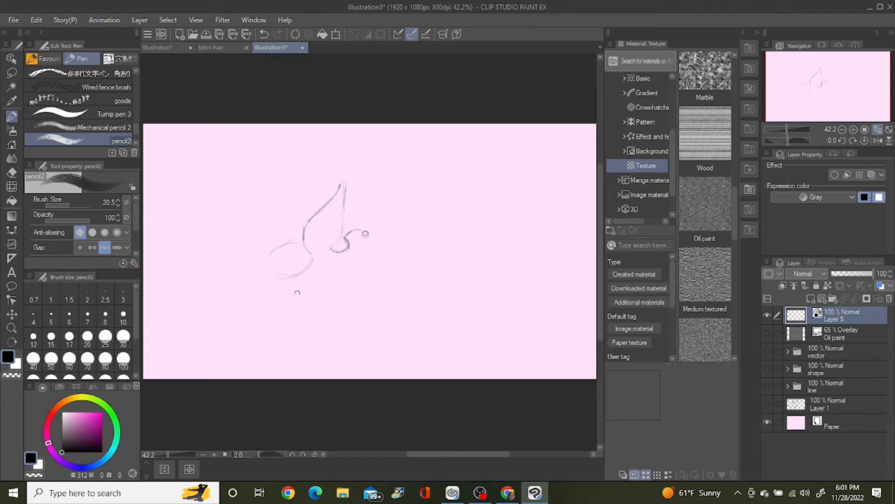
pyautogui.moveTo(336, 258); pyautogui.dragTo(316, 277)
pyautogui.moveTo(289, 277)
pyautogui.mouseDown()
pyautogui.moveTo(330, 269)
pyautogui.moveTo(322, 252)
pyautogui.moveTo(282, 239)
pyautogui.moveTo(326, 179)
pyautogui.moveTo(333, 196)
pyautogui.moveTo(275, 253)
pyautogui.moveTo(288, 280)
pyautogui.mouseUp()
pyautogui.hotkey('ctrl', 'z')
pyautogui.moveTo(345, 234); pyautogui.dragTo(338, 240)
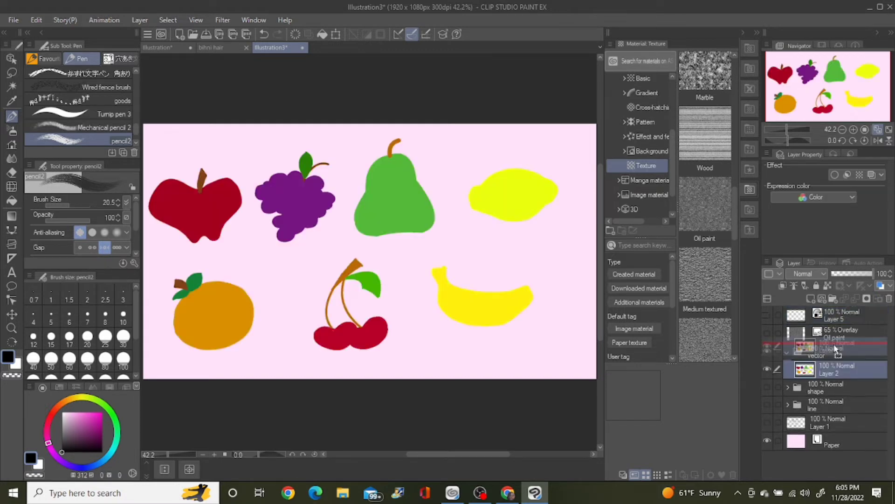
# Step: Lasso the red apple on Layer 2, cut and paste it onto its own layer, and hide Layer 2
pyautogui.click(834, 350)
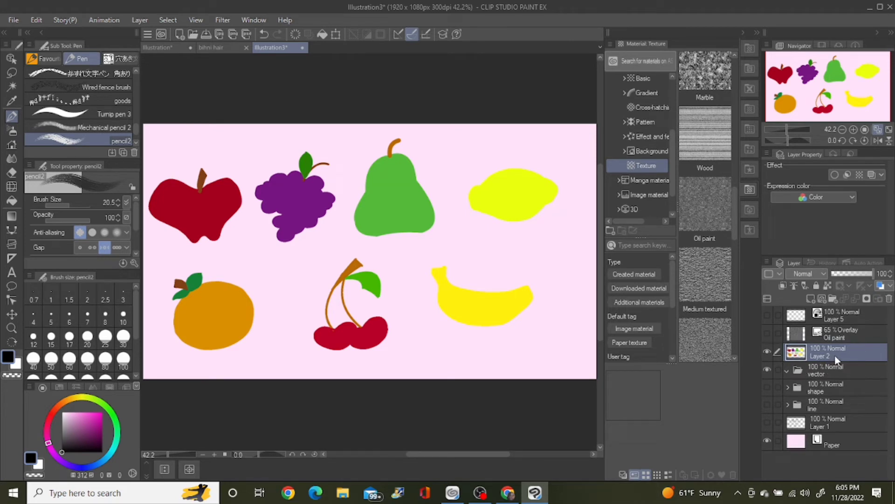
pyautogui.click(11, 72)
pyautogui.moveTo(161, 247)
pyautogui.mouseDown()
pyautogui.moveTo(179, 259)
pyautogui.moveTo(223, 251)
pyautogui.moveTo(248, 196)
pyautogui.moveTo(245, 168)
pyautogui.moveTo(168, 161)
pyautogui.moveTo(151, 179)
pyautogui.moveTo(145, 229)
pyautogui.moveTo(190, 256)
pyautogui.mouseUp()
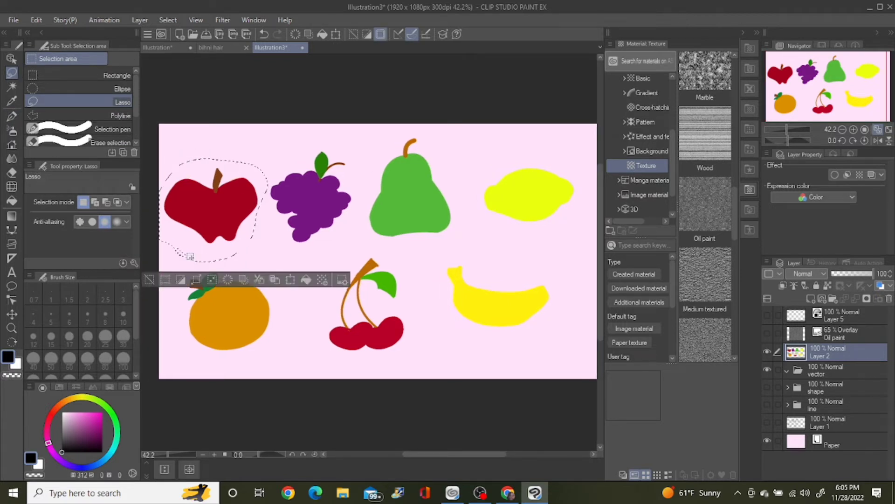
pyautogui.click(261, 280)
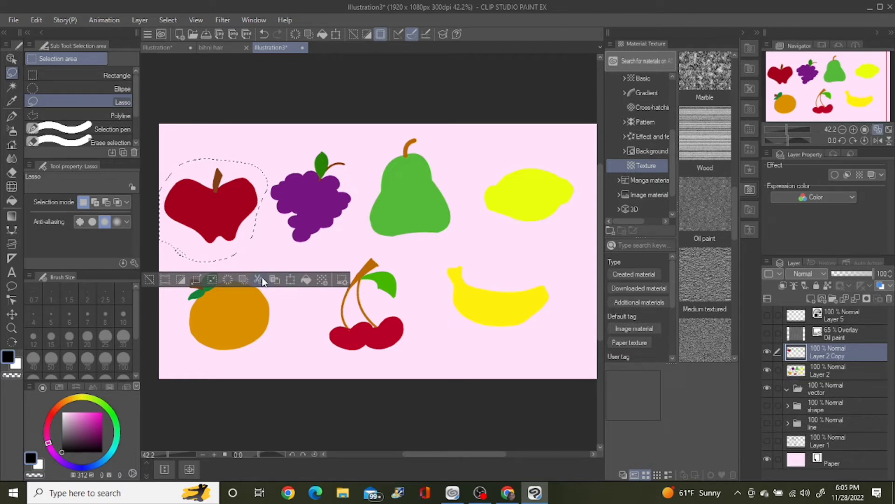
pyautogui.click(820, 368)
pyautogui.click(767, 369)
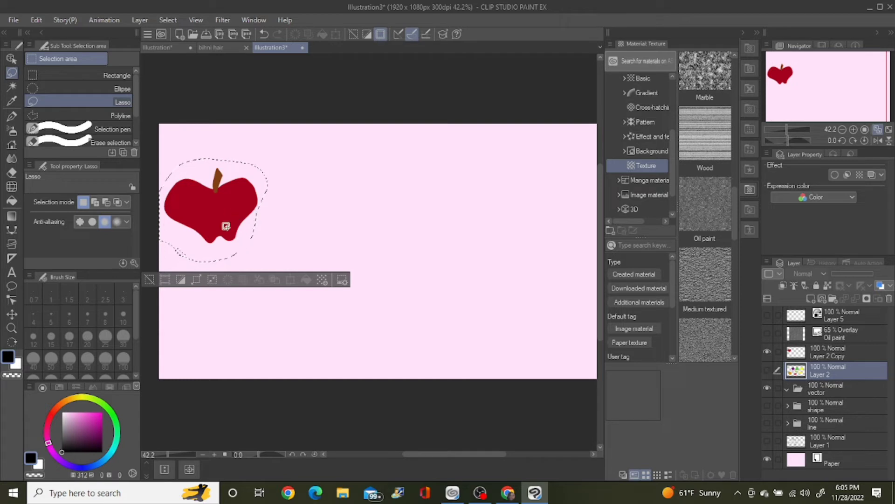
# Step: Move the copied apple to the middle of the canvas and scale it up
pyautogui.moveTo(226, 226)
pyautogui.mouseDown()
pyautogui.moveTo(350, 230)
pyautogui.moveTo(212, 203)
pyautogui.moveTo(228, 214)
pyautogui.moveTo(214, 217)
pyautogui.mouseUp()
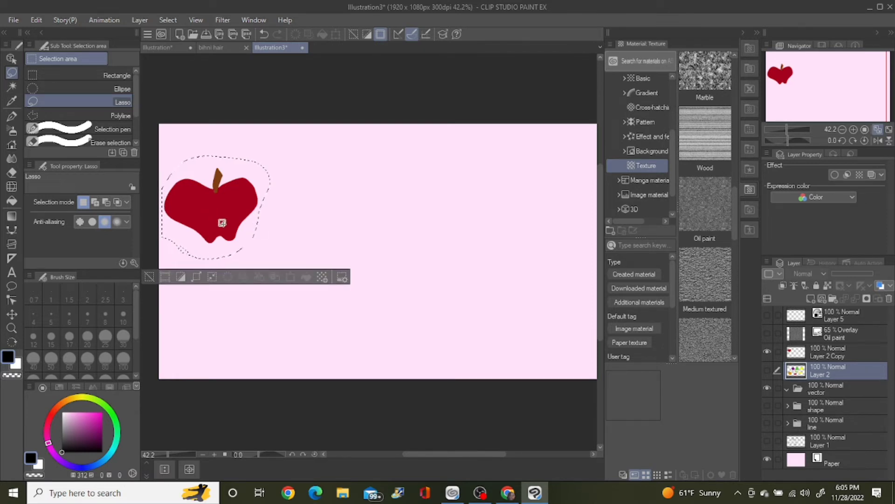
pyautogui.click(798, 357)
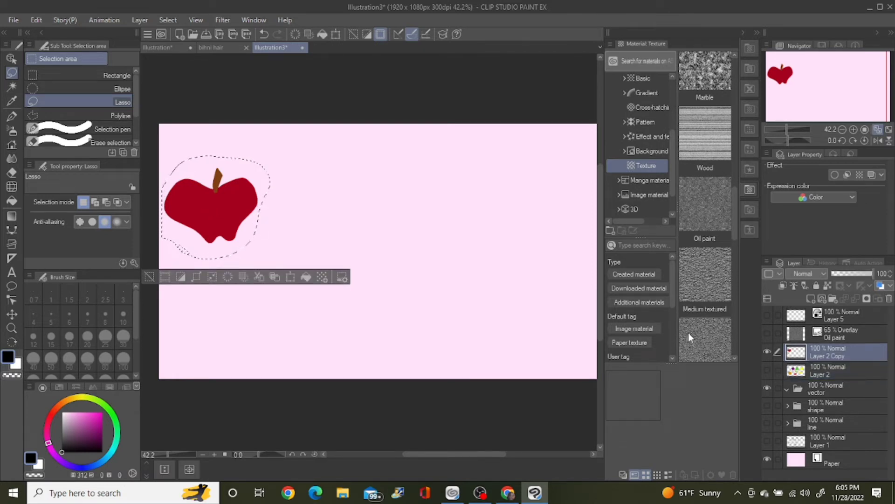
pyautogui.click(291, 277)
pyautogui.moveTo(236, 228); pyautogui.dragTo(395, 257)
pyautogui.moveTo(437, 187); pyautogui.dragTo(482, 158)
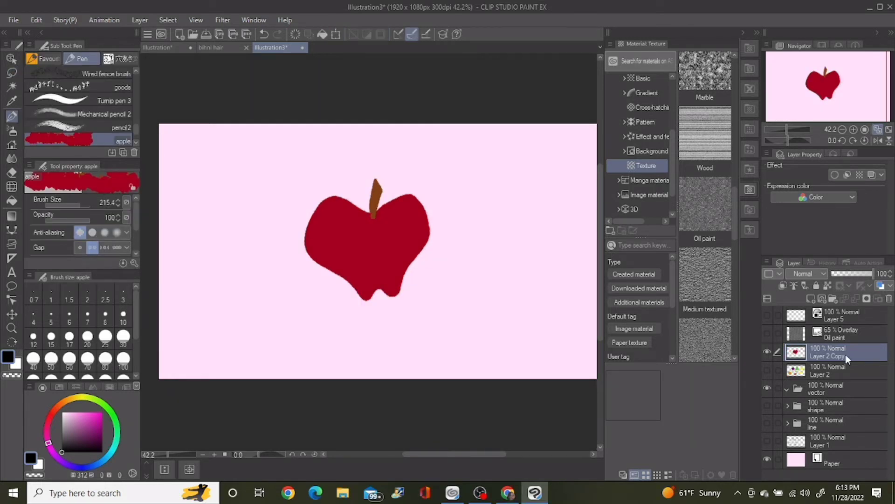
# Step: Convert the apple layer to a raster layer with Gray expression color and name it "appe"
pyautogui.rightClick(846, 354)
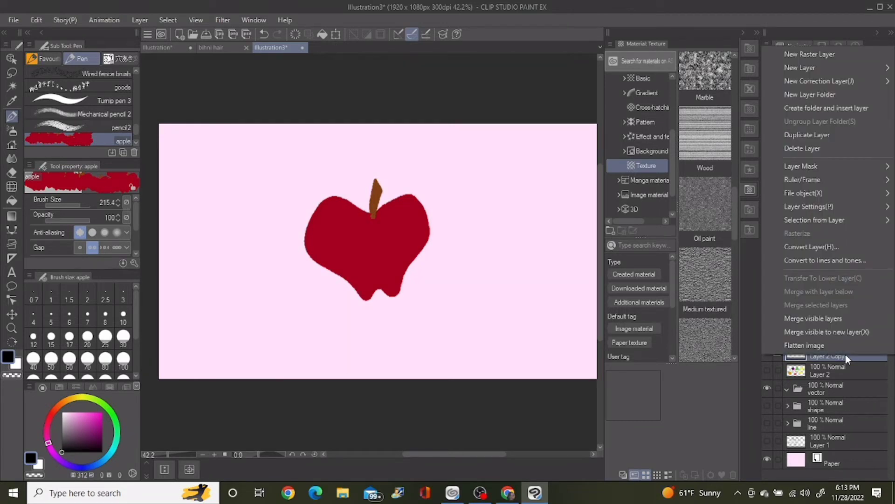
pyautogui.click(823, 248)
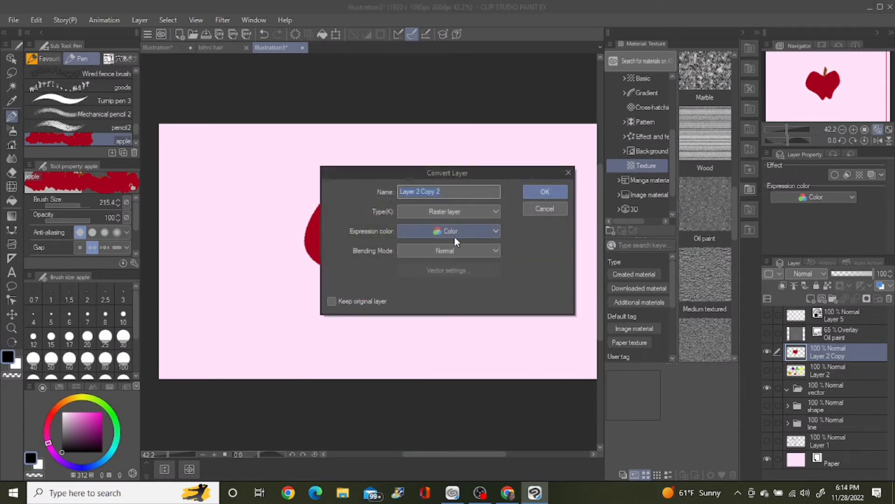
pyautogui.click(455, 234)
pyautogui.click(440, 257)
pyautogui.click(464, 190)
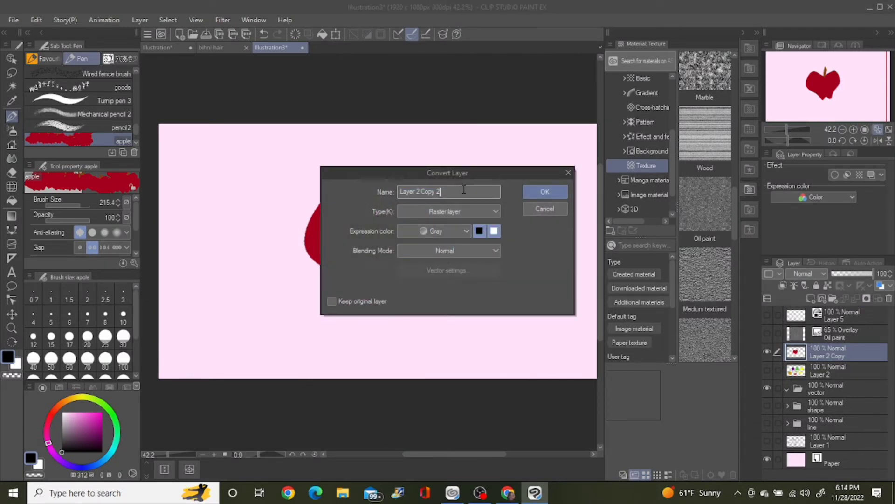
pyautogui.moveTo(463, 191); pyautogui.dragTo(395, 202)
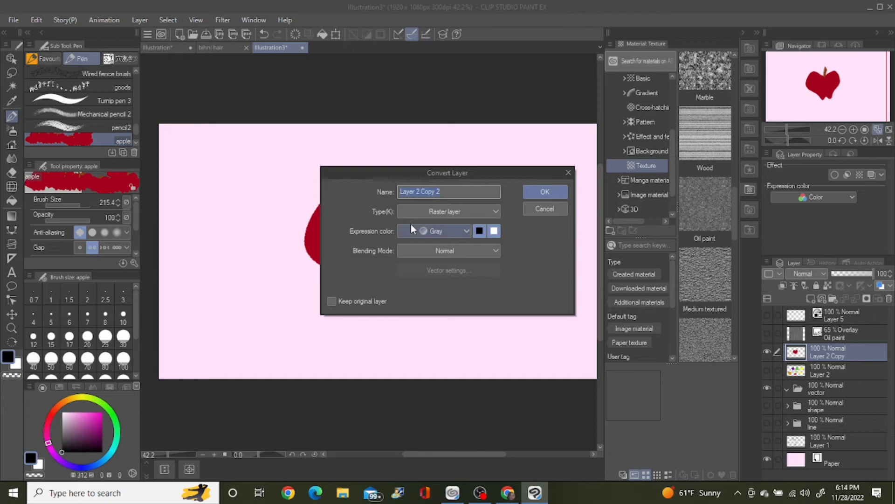
pyautogui.write('appe')
pyautogui.press('Return')
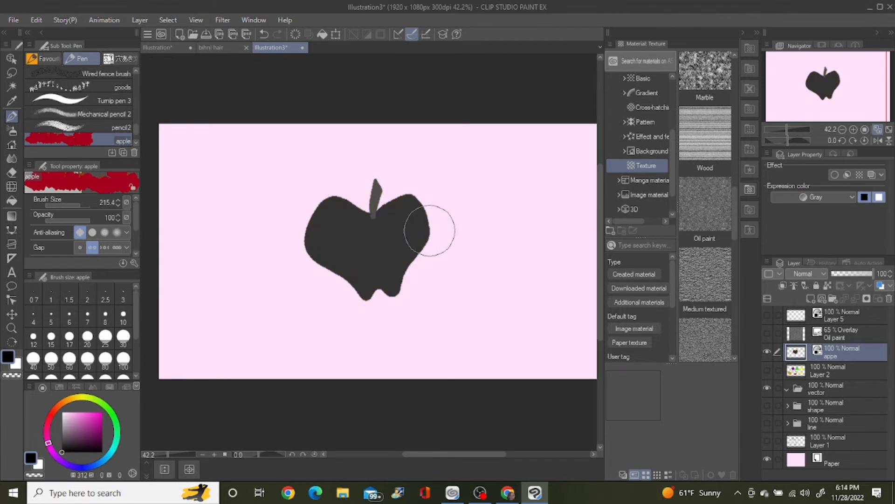
pyautogui.doubleClick(833, 357)
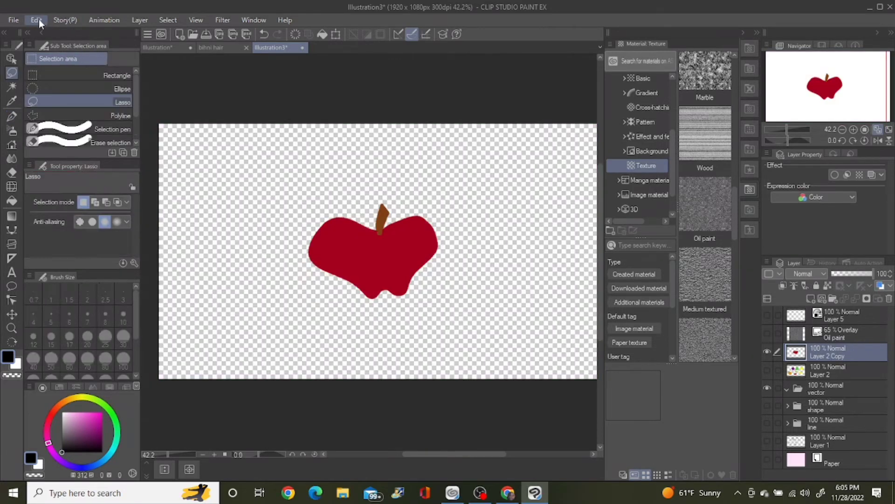
# Step: Register the red apple as an image material named "apple", usable as a brush tip shape and saved under Image material
pyautogui.click(38, 18)
pyautogui.moveTo(100, 277)
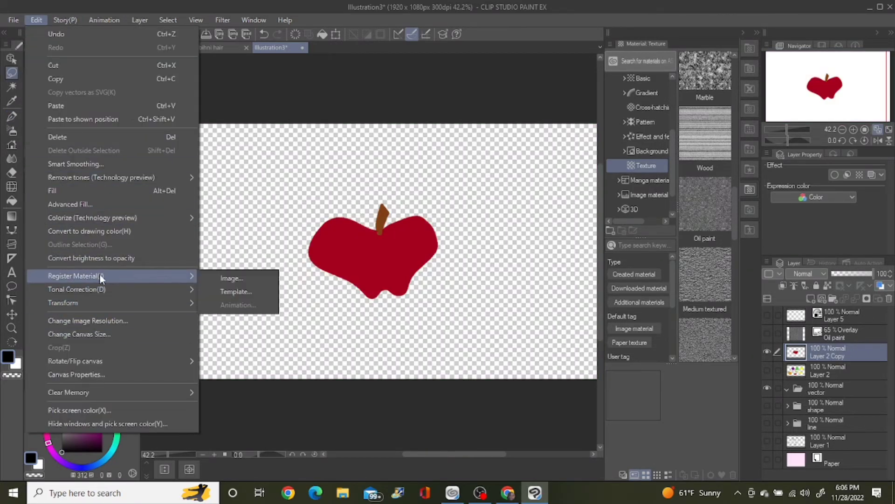
pyautogui.click(251, 280)
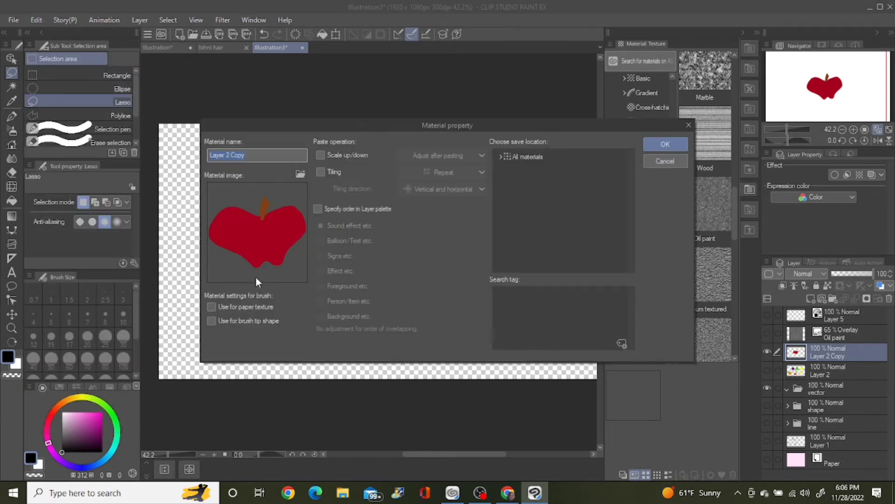
pyautogui.write('apple')
pyautogui.press('Return')
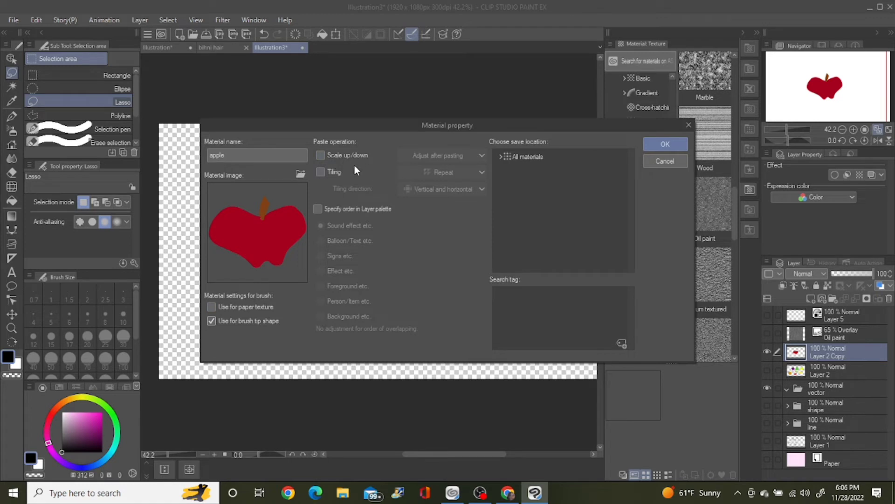
pyautogui.click(541, 156)
pyautogui.click(500, 158)
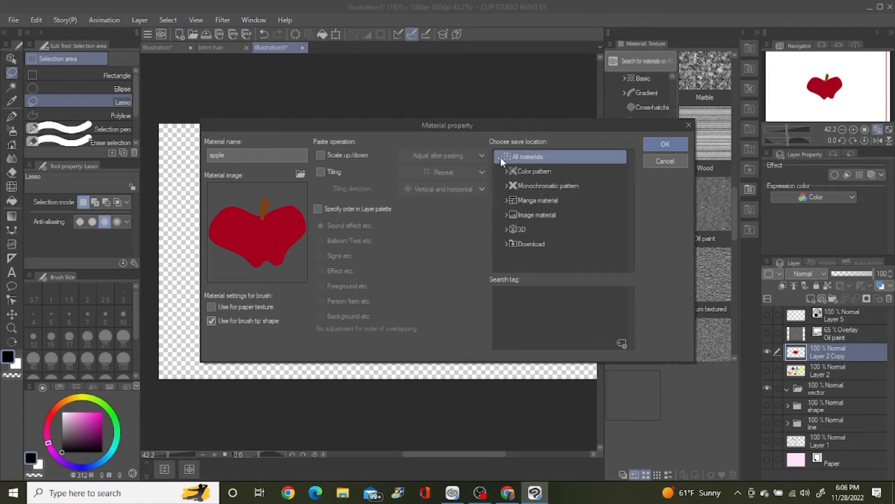
pyautogui.click(511, 213)
pyautogui.click(664, 145)
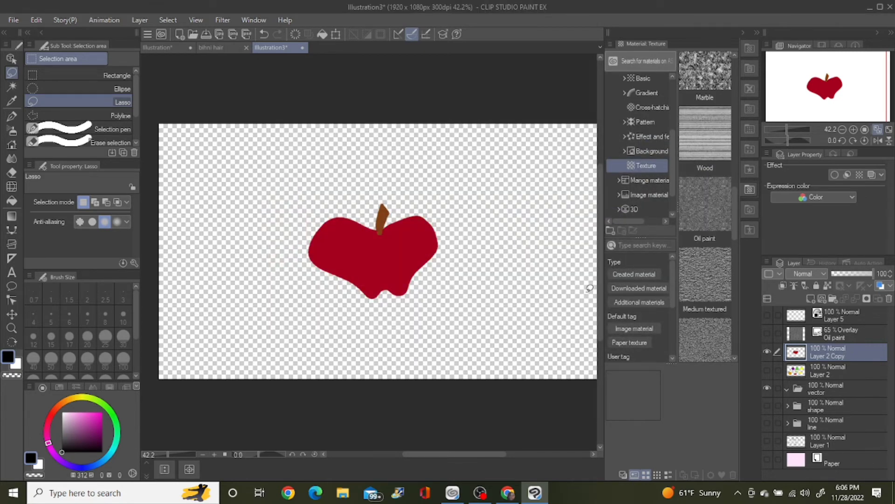
# Step: Duplicate the pencil2 brush as a new sub tool named "apple"
pyautogui.click(13, 116)
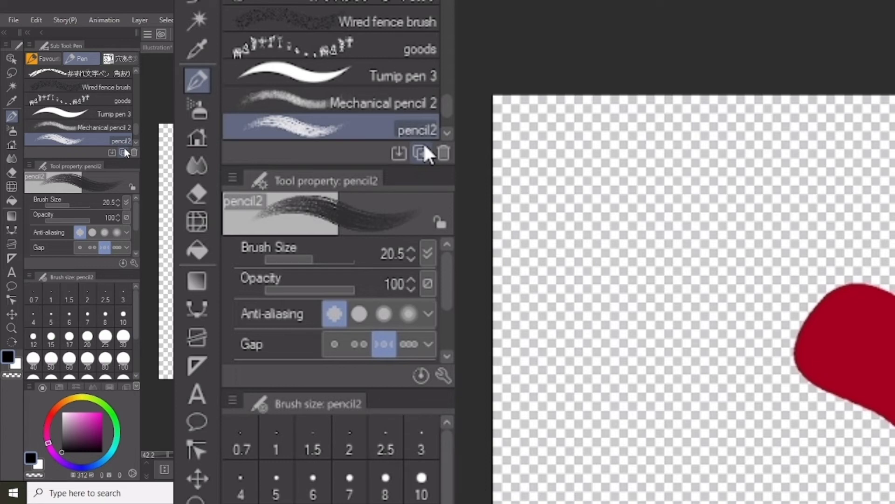
pyautogui.click(420, 153)
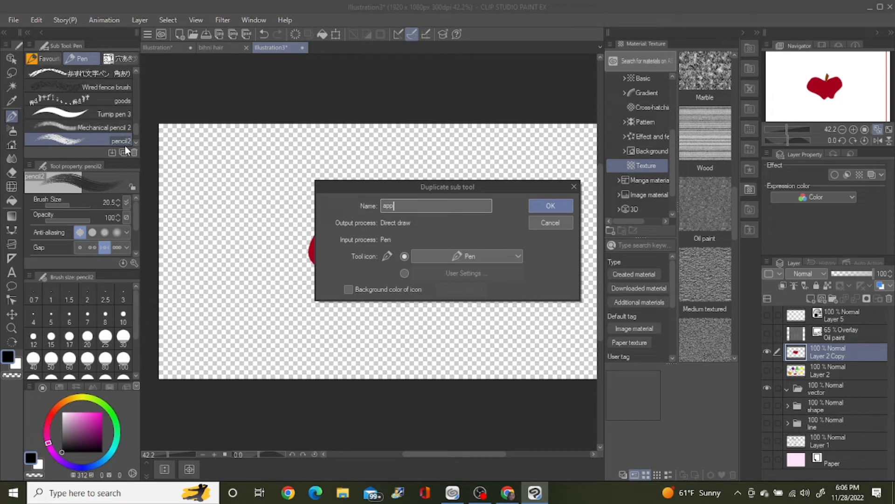
pyautogui.press('Return')
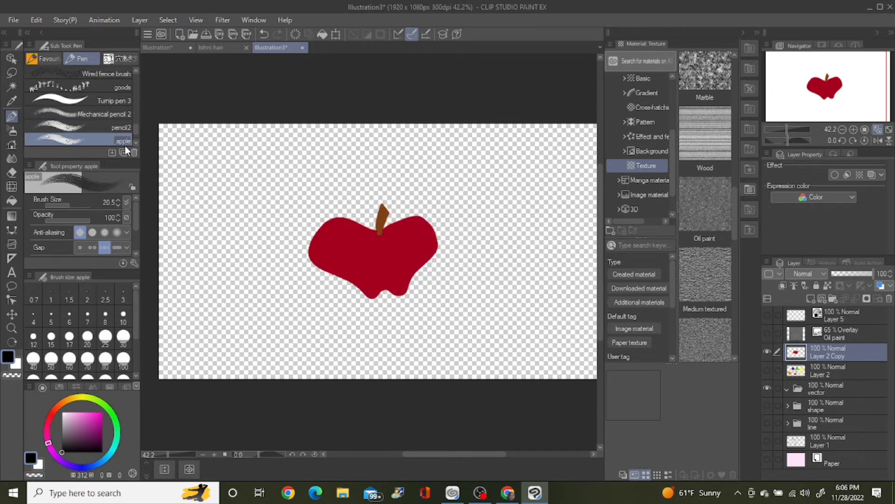
# Step: Add the created apple material to the apple brush's tip shapes
pyautogui.click(134, 263)
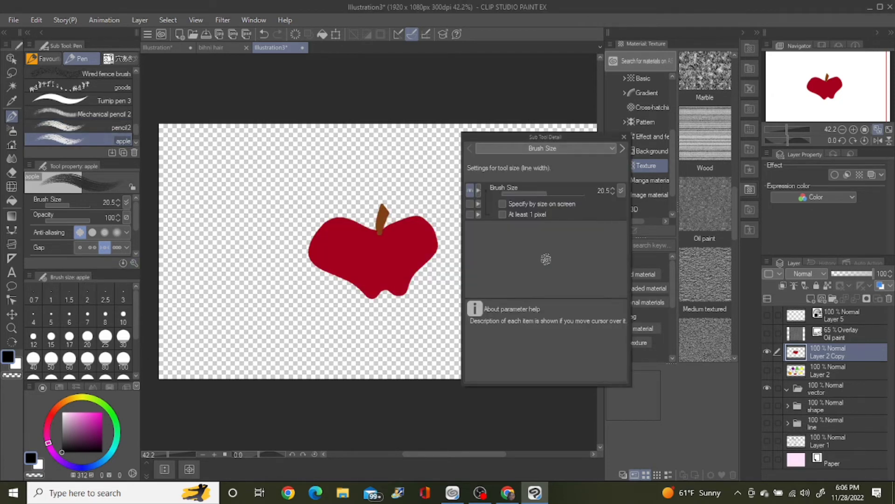
pyautogui.click(541, 148)
pyautogui.click(527, 214)
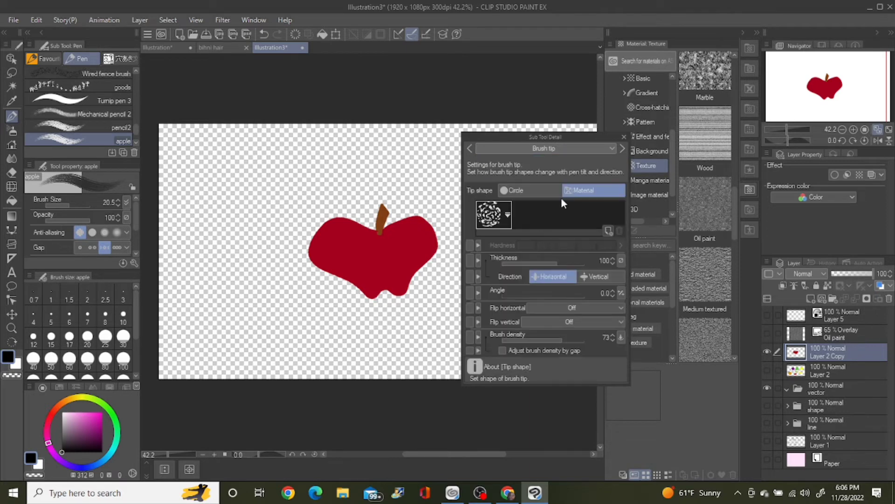
pyautogui.click(609, 231)
pyautogui.click(317, 146)
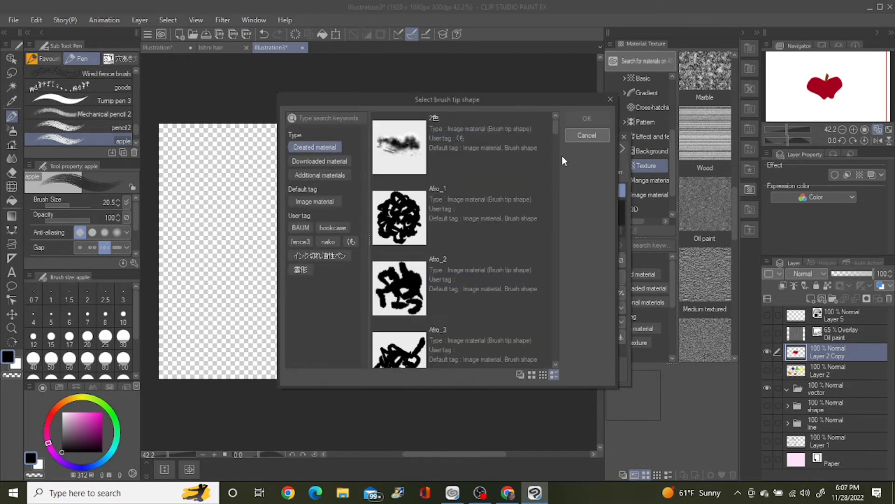
pyautogui.scroll(-1, 555, 144)
pyautogui.click(536, 140)
pyautogui.click(587, 118)
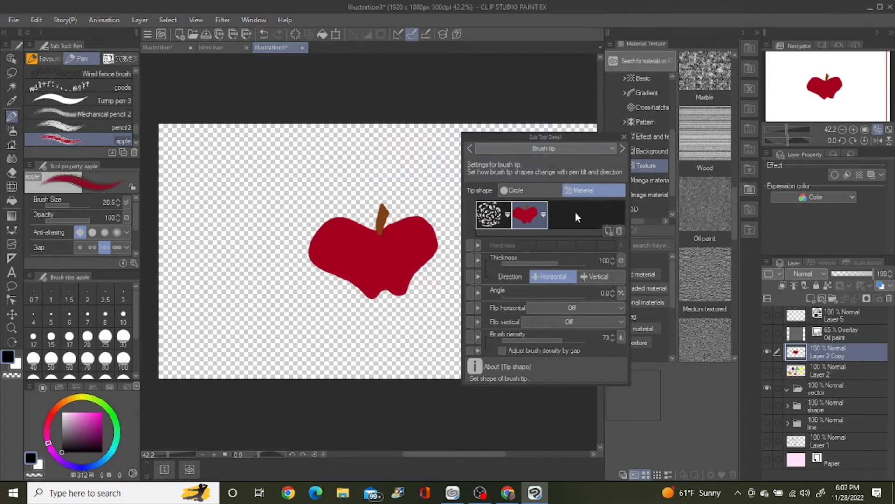
# Step: Remove the old pencil scribble material from the apple brush's tip shapes
pyautogui.click(491, 216)
pyautogui.click(618, 231)
pyautogui.click(464, 188)
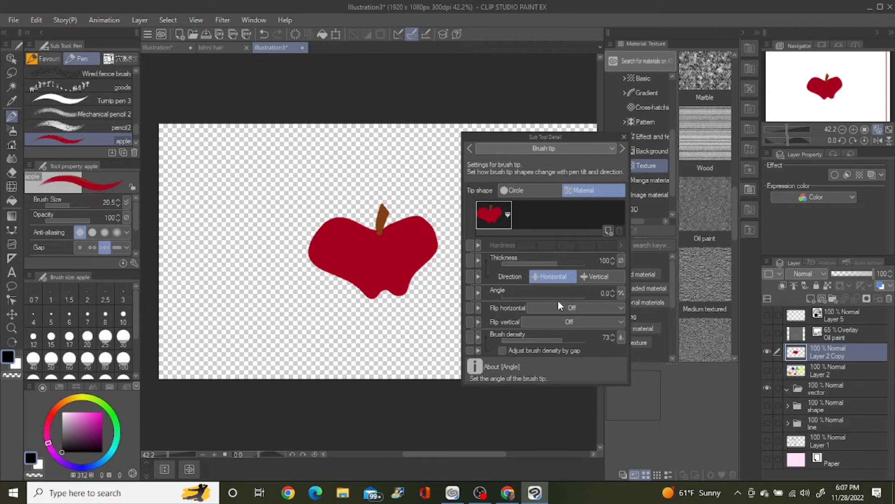
# Step: Turn on Ribbon in the apple brush's Stroke settings, set its brush size to 55.2, and try and undo a vertical stroke
pyautogui.click(522, 151)
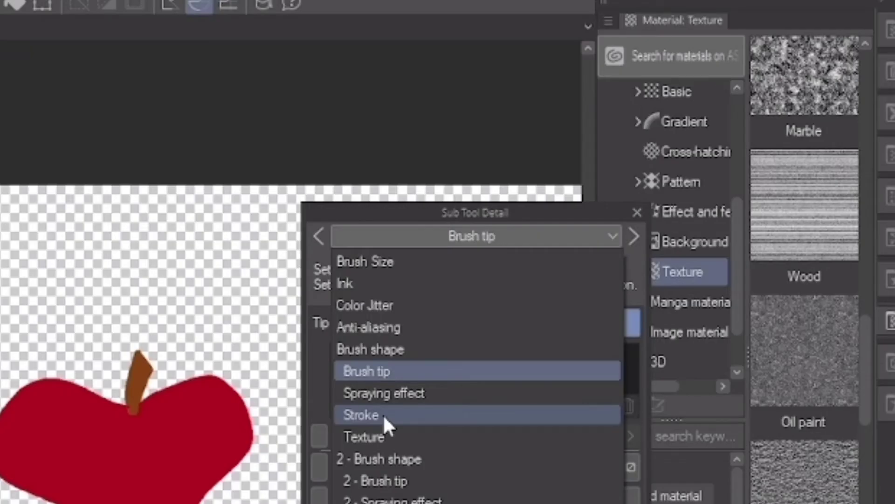
pyautogui.click(382, 413)
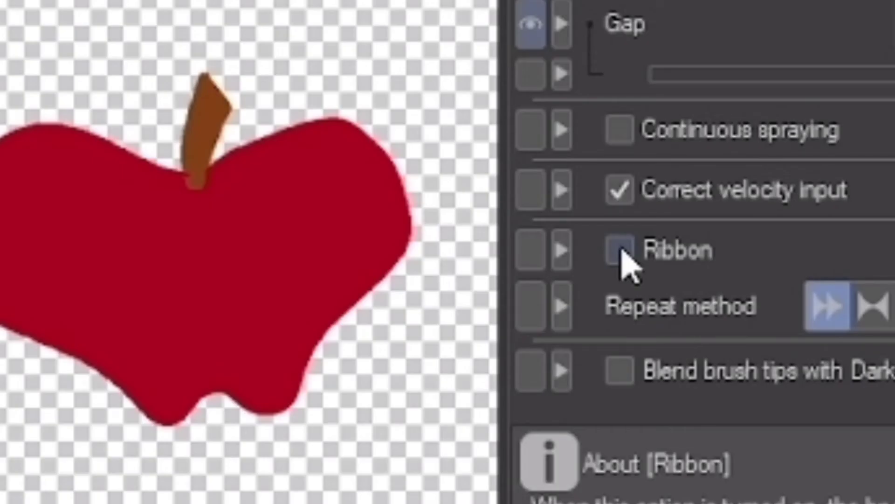
pyautogui.click(621, 249)
pyautogui.click(72, 204)
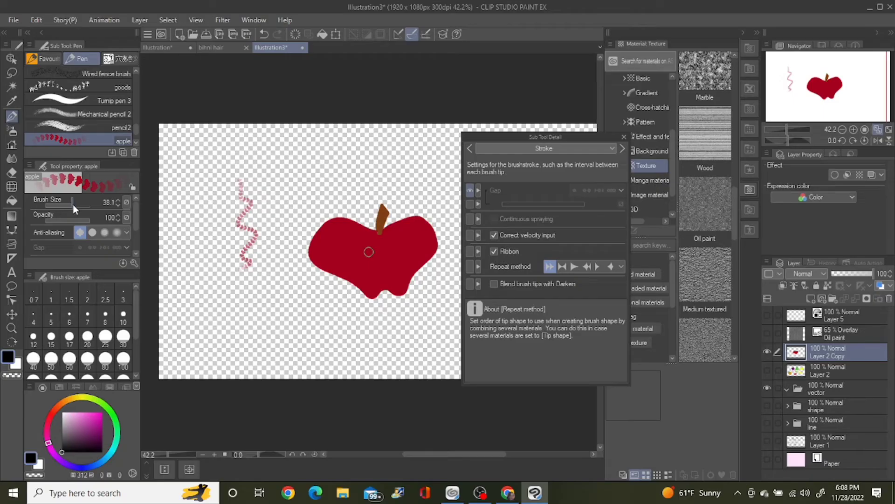
pyautogui.hotkey('ctrl', 'z')
pyautogui.moveTo(215, 158)
pyautogui.mouseDown()
pyautogui.moveTo(228, 188)
pyautogui.moveTo(232, 337)
pyautogui.mouseUp()
pyautogui.hotkey('ctrl', 'z')
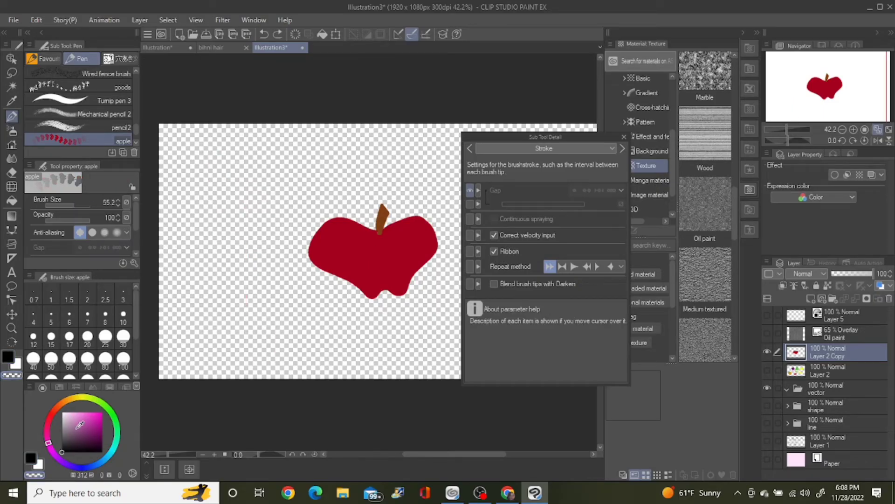
# Step: In the apple brush's Brush tip settings, turn off pen pressure for Brush density and set the density to 100
pyautogui.click(557, 149)
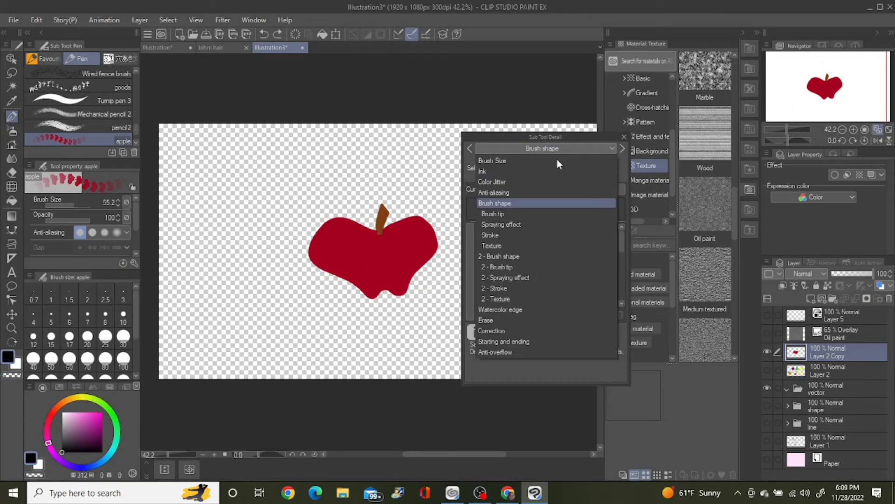
pyautogui.click(514, 215)
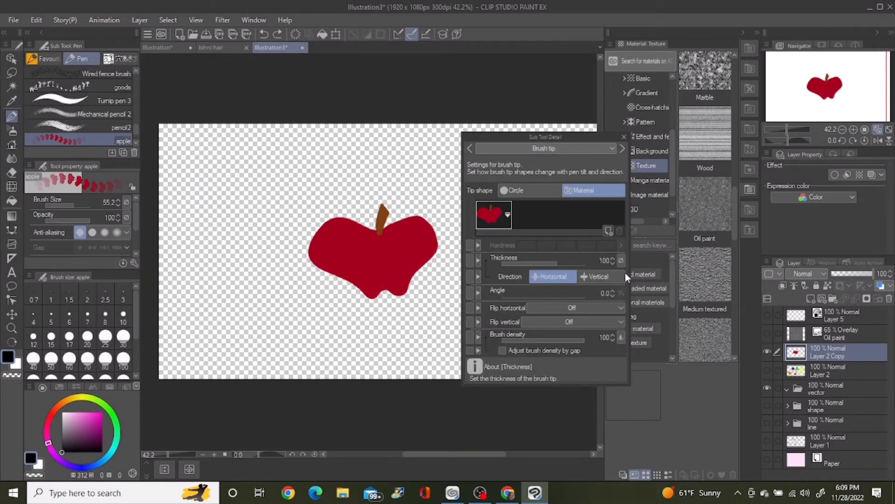
pyautogui.click(614, 340)
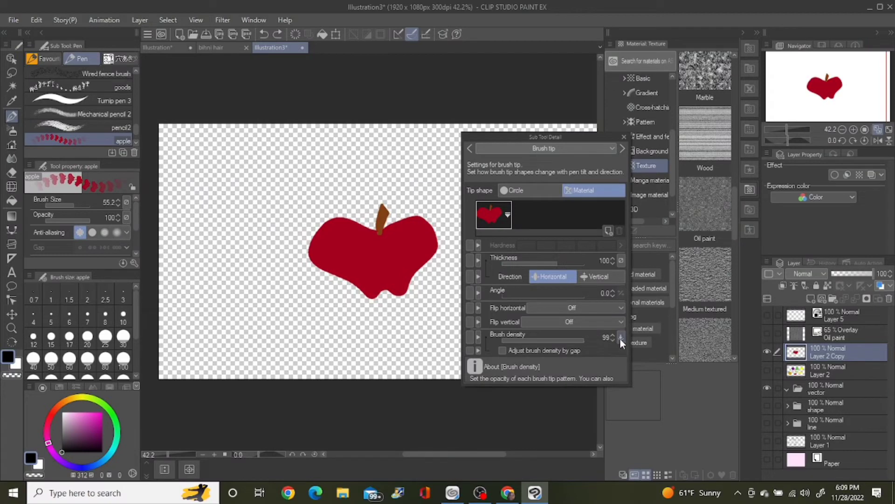
pyautogui.click(620, 337)
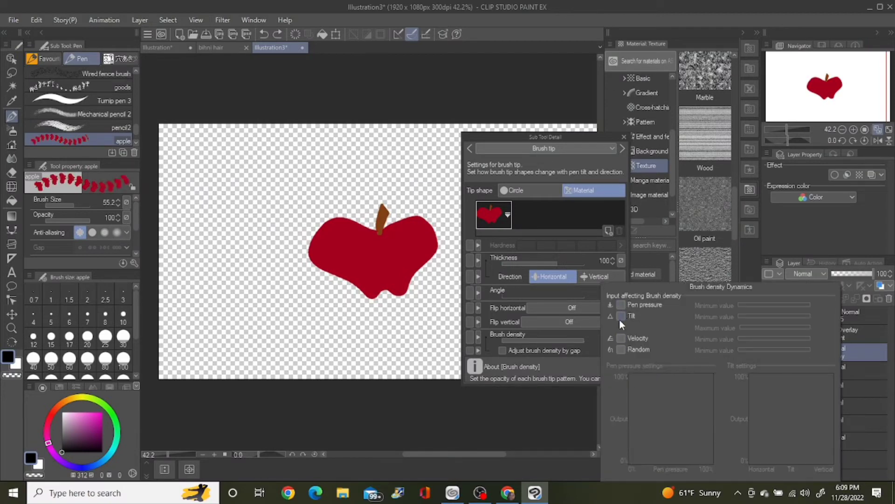
pyautogui.click(593, 344)
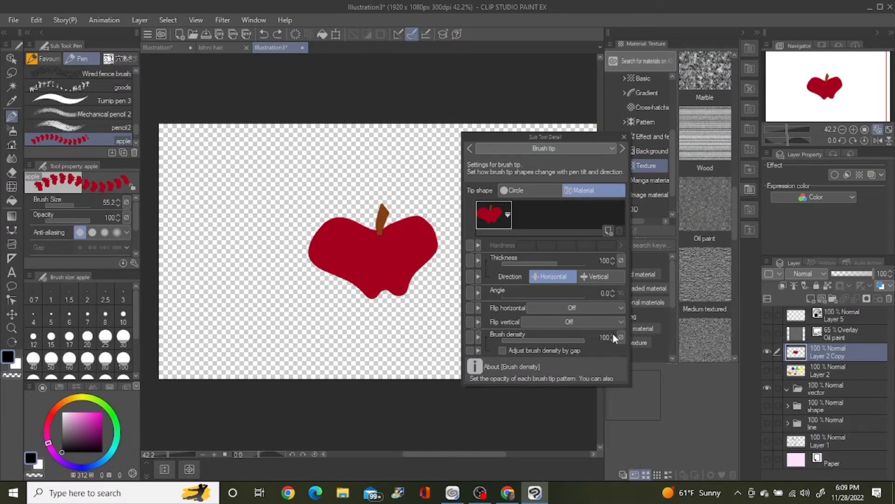
# Step: Try the apple brush with ribbon strokes beside the drawn apple, set its brush size to 102.5, and undo the test strokes
pyautogui.click(212, 168)
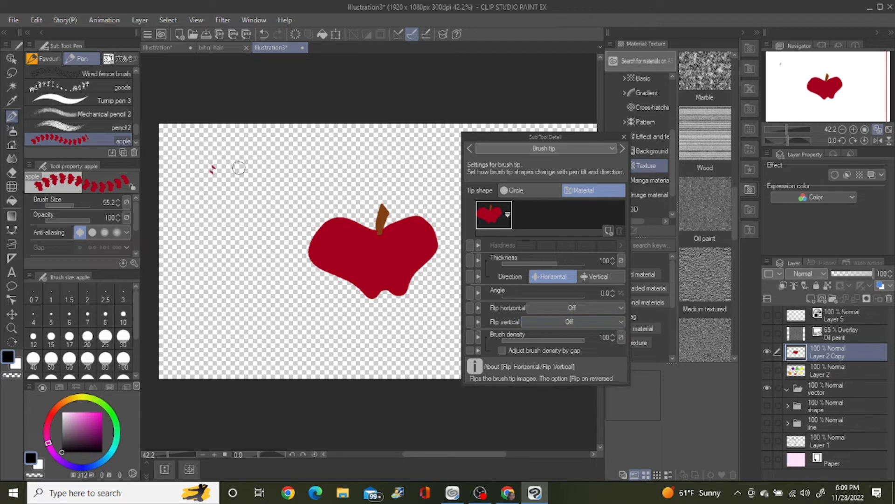
pyautogui.moveTo(238, 171)
pyautogui.mouseDown()
pyautogui.moveTo(242, 236)
pyautogui.moveTo(229, 266)
pyautogui.moveTo(247, 301)
pyautogui.moveTo(239, 327)
pyautogui.moveTo(258, 344)
pyautogui.moveTo(338, 353)
pyautogui.moveTo(364, 340)
pyautogui.moveTo(390, 352)
pyautogui.moveTo(426, 311)
pyautogui.mouseUp()
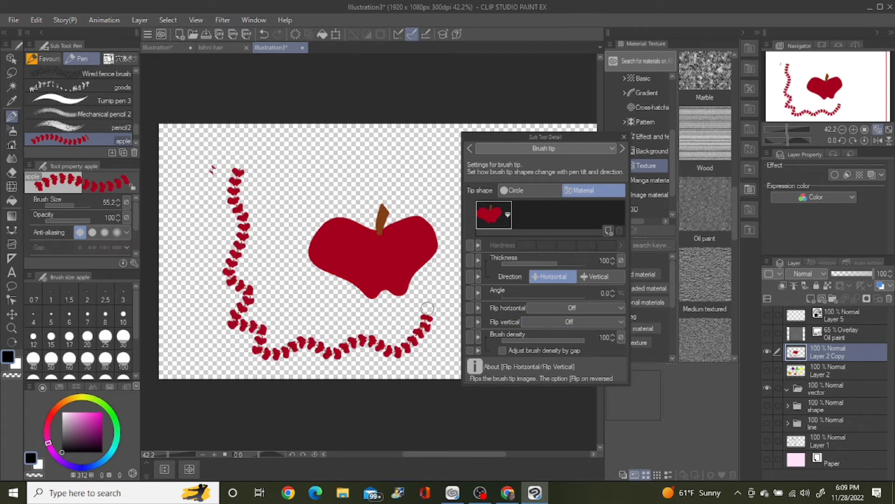
pyautogui.moveTo(299, 159)
pyautogui.mouseDown()
pyautogui.moveTo(308, 212)
pyautogui.moveTo(322, 196)
pyautogui.mouseUp()
pyautogui.hotkey('ctrl', 'z')
pyautogui.moveTo(68, 203); pyautogui.dragTo(80, 203)
pyautogui.moveTo(304, 187)
pyautogui.mouseDown()
pyautogui.moveTo(286, 245)
pyautogui.moveTo(290, 294)
pyautogui.moveTo(311, 321)
pyautogui.moveTo(339, 314)
pyautogui.moveTo(363, 326)
pyautogui.moveTo(383, 318)
pyautogui.moveTo(378, 298)
pyautogui.mouseUp()
pyautogui.hotkey('ctrl', 'z')
pyautogui.hotkey('ctrl', 'z')
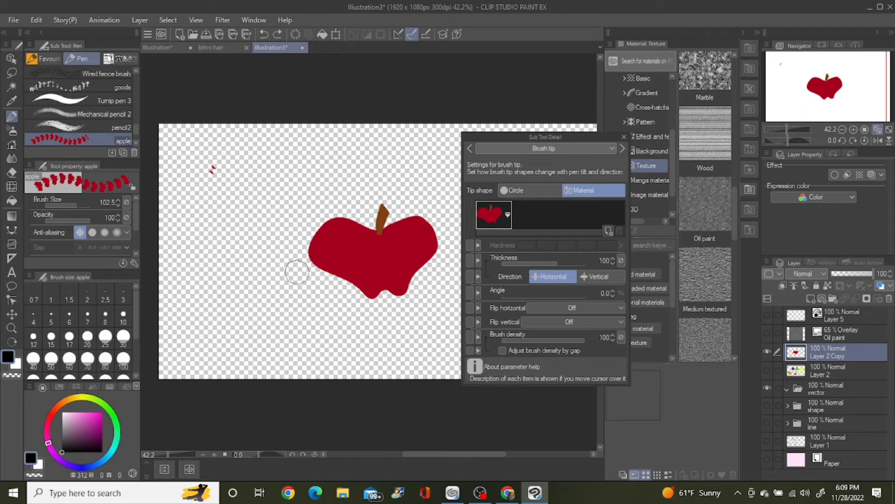
# Step: Clear the contents of Layer 2 Copy and show the Paper layer
pyautogui.click(294, 34)
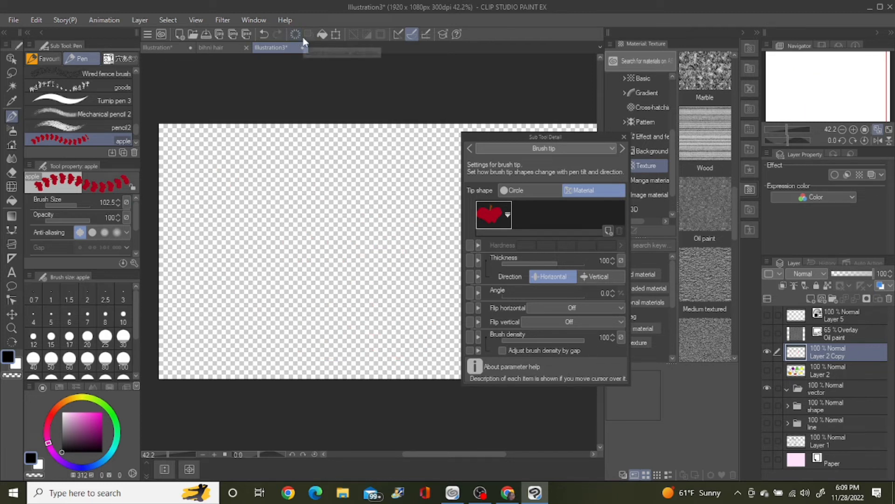
pyautogui.click(767, 458)
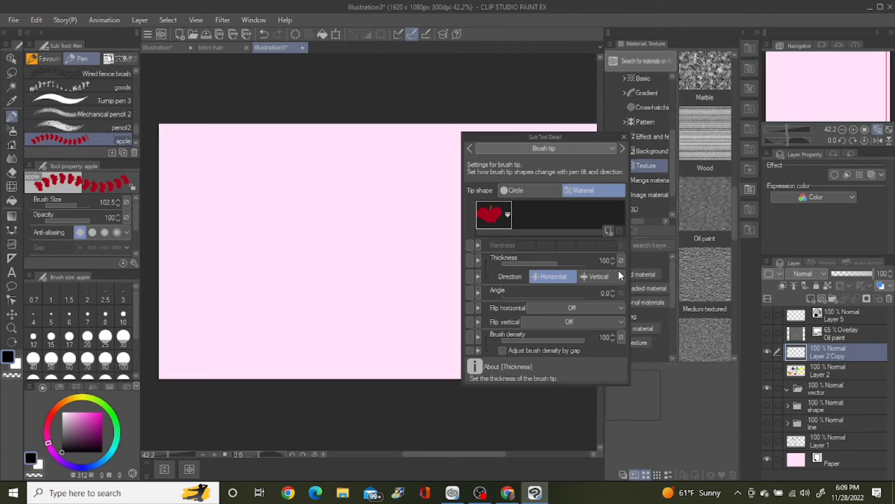
# Step: Turn on Spraying effect for the apple brush, and try and undo a short stroke on the canvas
pyautogui.click(510, 148)
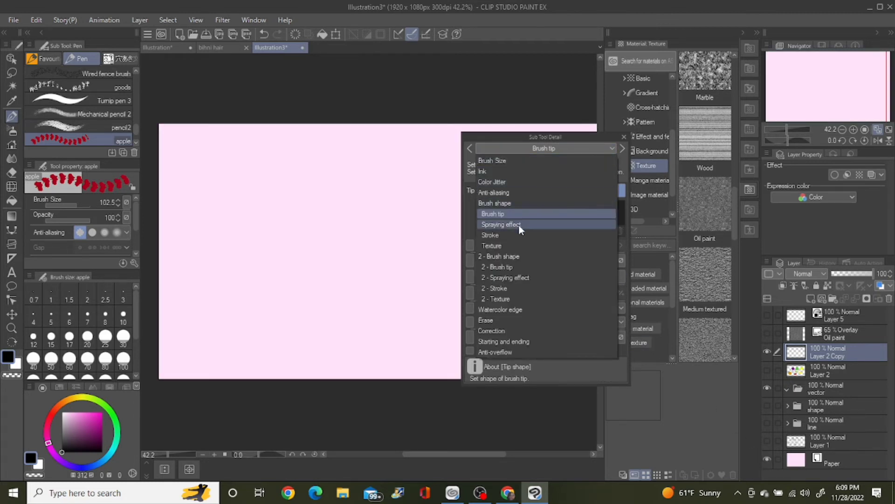
pyautogui.click(514, 237)
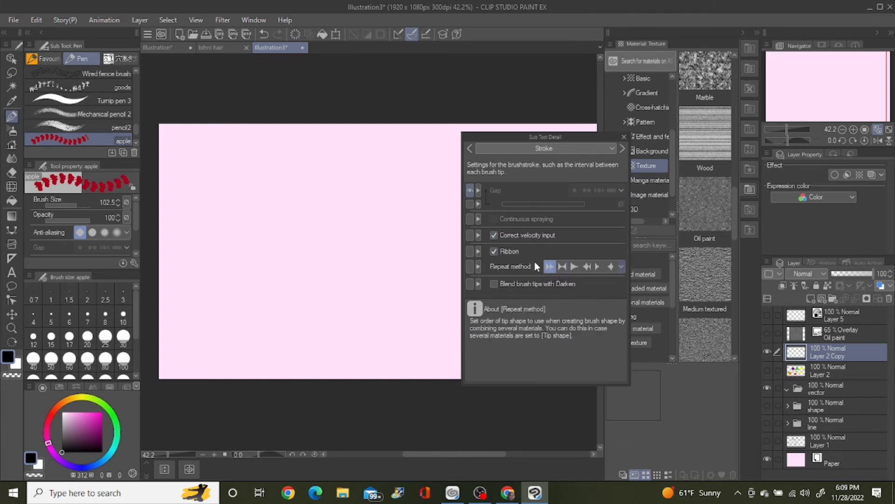
pyautogui.click(558, 148)
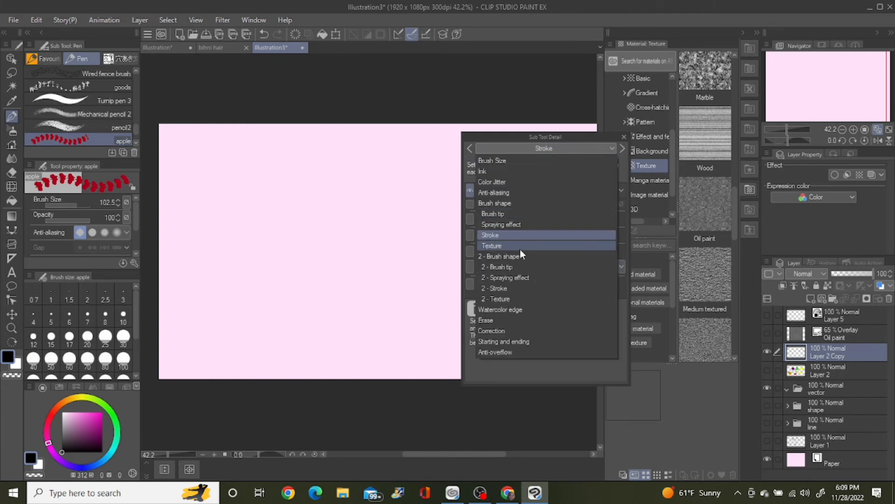
pyautogui.click(520, 225)
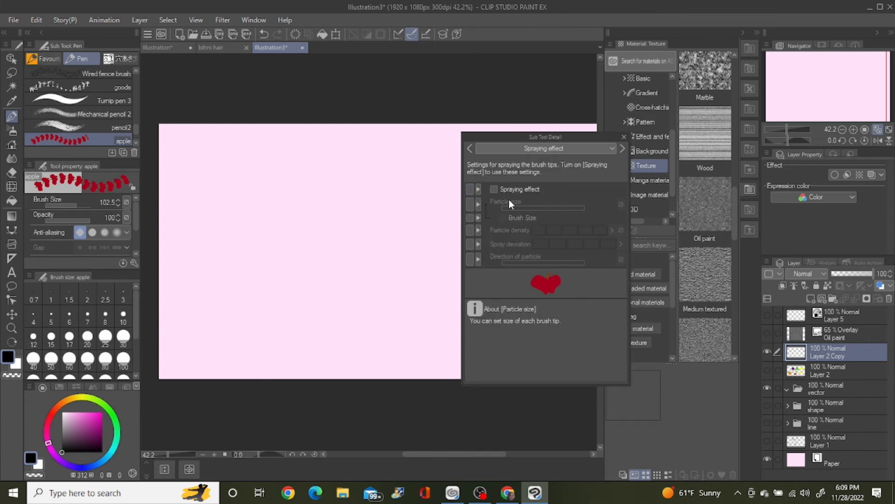
pyautogui.click(493, 189)
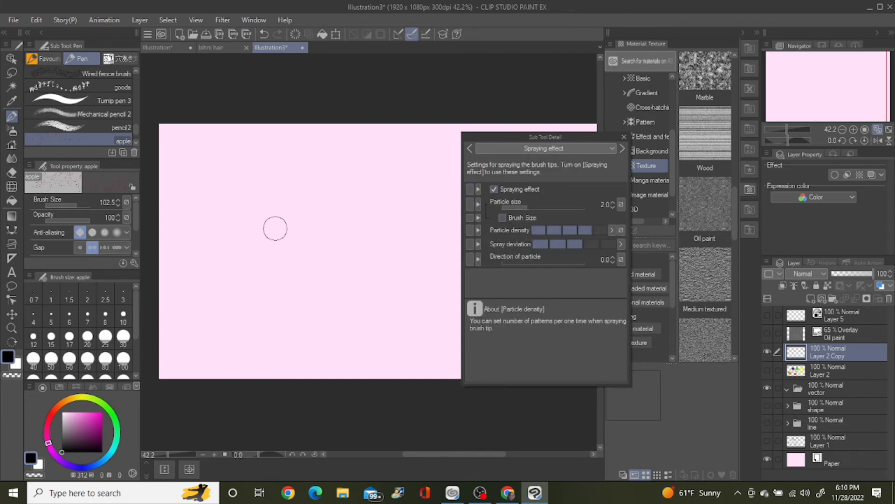
pyautogui.moveTo(278, 204); pyautogui.dragTo(284, 220)
pyautogui.hotkey('ctrl', 'z')
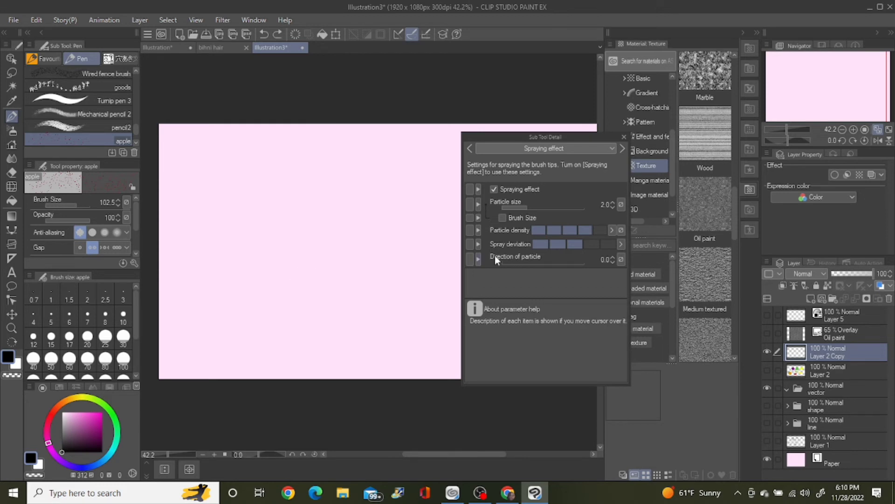
# Step: Set Particle size to 36.1, lower Particle density and Spray deviation to their lowest levels, and try and undo a stroke
pyautogui.moveTo(526, 218)
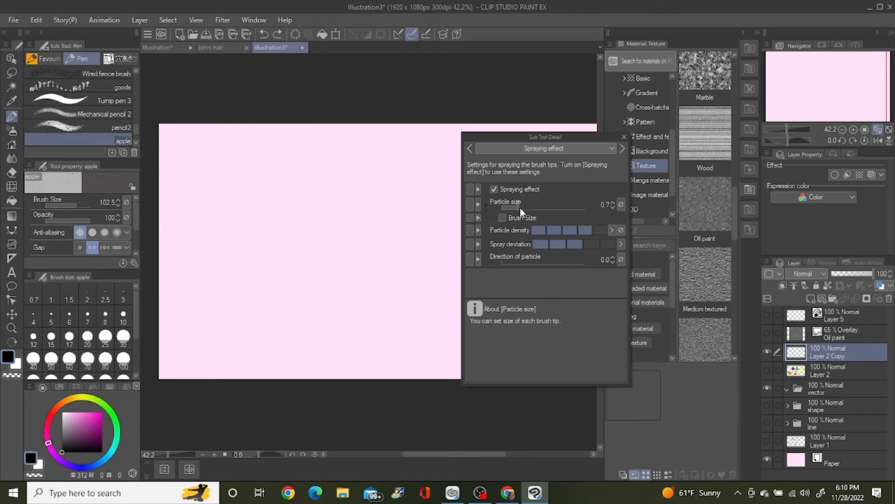
pyautogui.moveTo(519, 208); pyautogui.dragTo(552, 208)
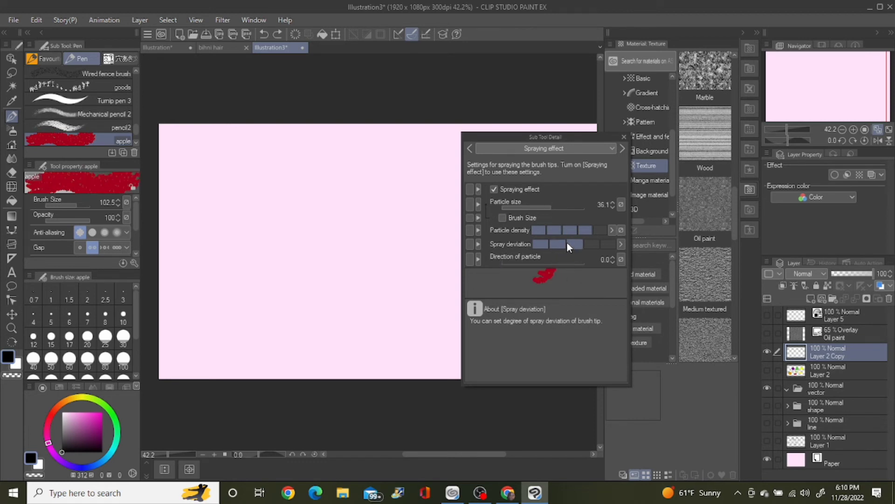
pyautogui.moveTo(568, 245); pyautogui.dragTo(540, 245)
pyautogui.click(573, 231)
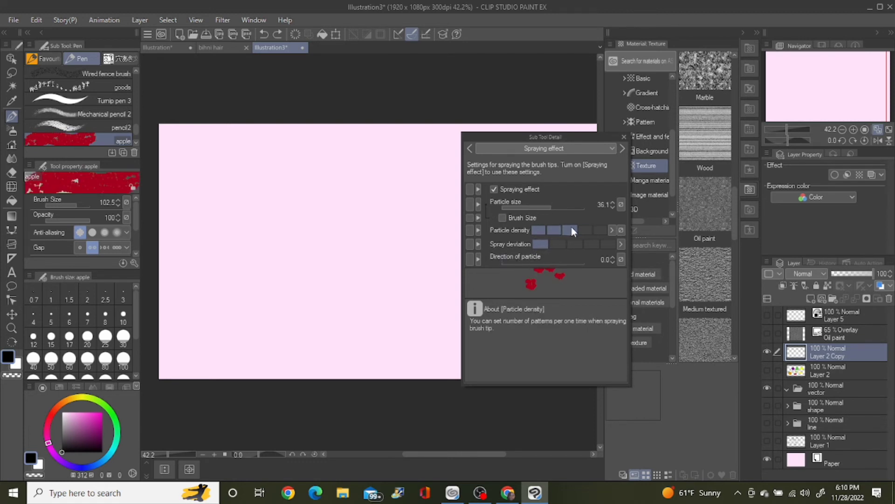
pyautogui.click(542, 230)
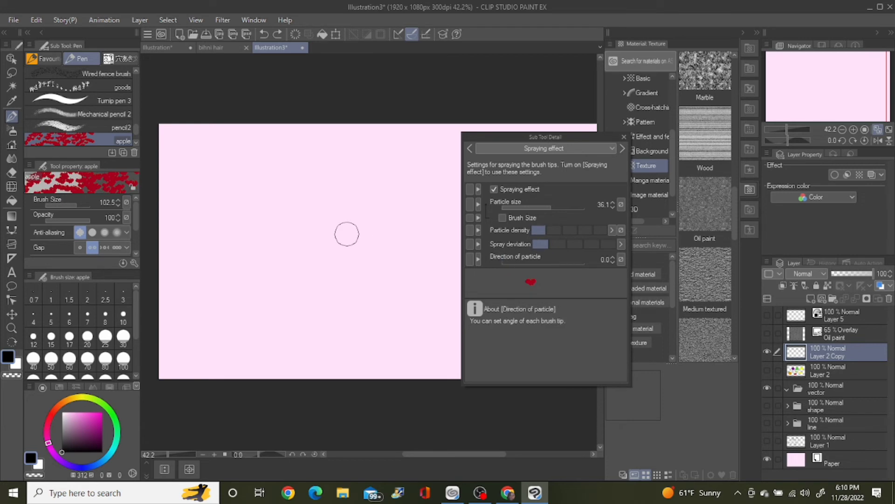
pyautogui.moveTo(305, 218)
pyautogui.mouseDown()
pyautogui.moveTo(337, 239)
pyautogui.moveTo(364, 247)
pyautogui.mouseUp()
pyautogui.hotkey('ctrl', 'z')
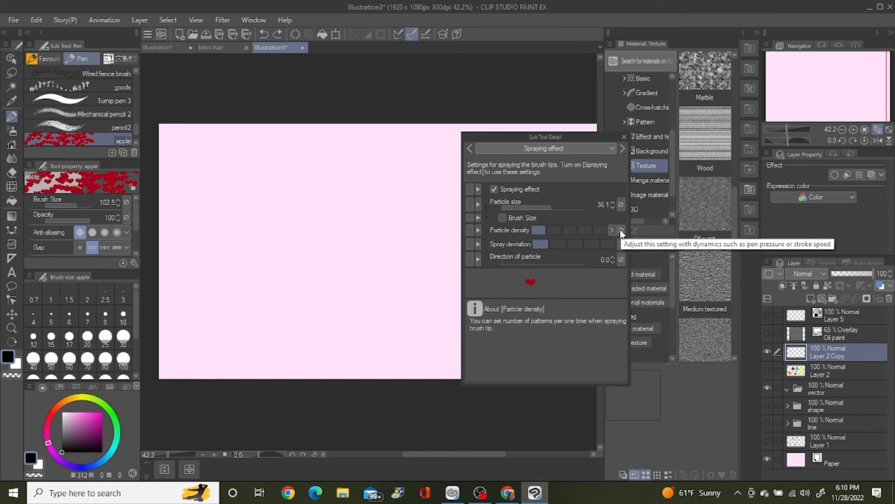
# Step: Set the apple brush's Particle size to 75.3 and stamp individual apples across the middle of the canvas
pyautogui.click(620, 231)
pyautogui.click(620, 229)
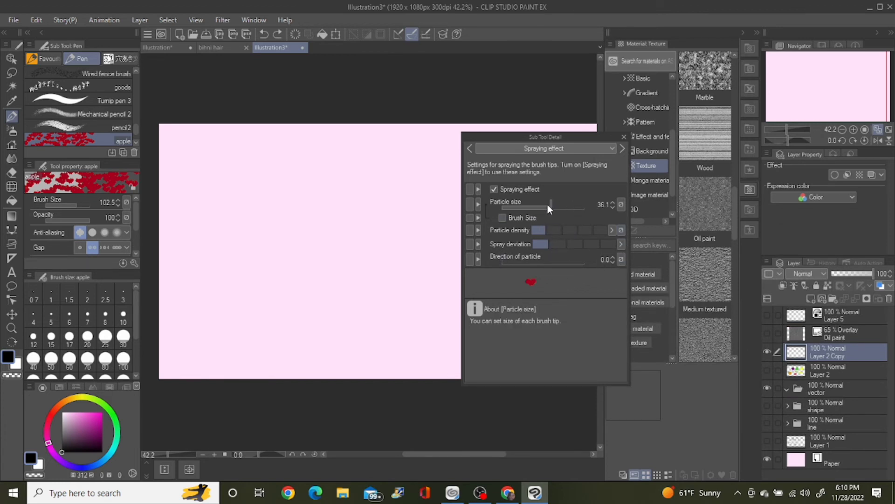
pyautogui.moveTo(547, 204); pyautogui.dragTo(559, 205)
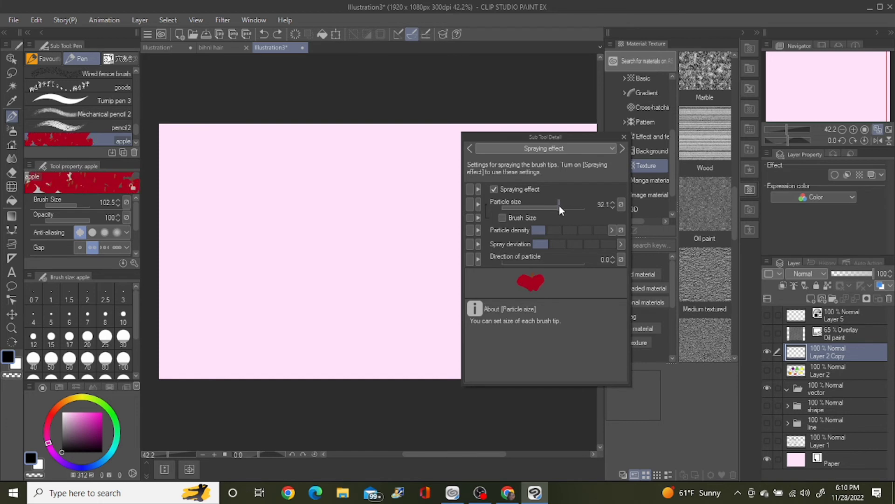
pyautogui.click(280, 223)
pyautogui.click(324, 255)
pyautogui.click(264, 288)
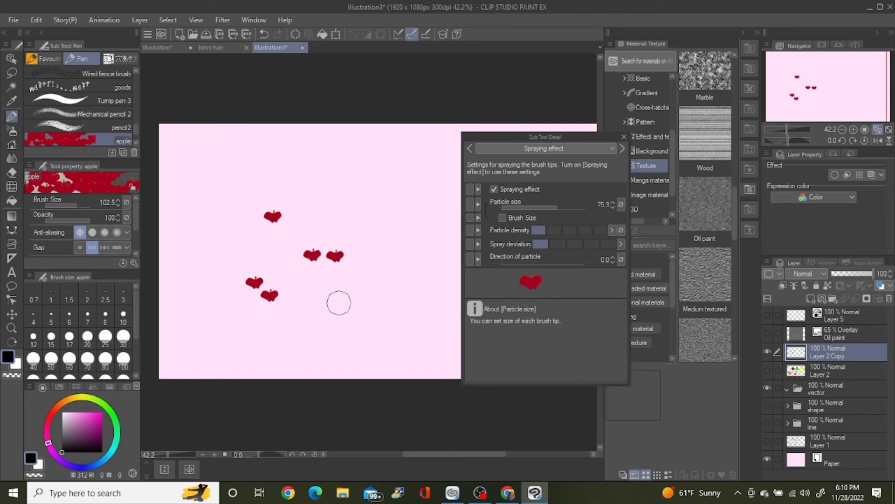
pyautogui.click(334, 296)
pyautogui.click(373, 233)
pyautogui.click(321, 196)
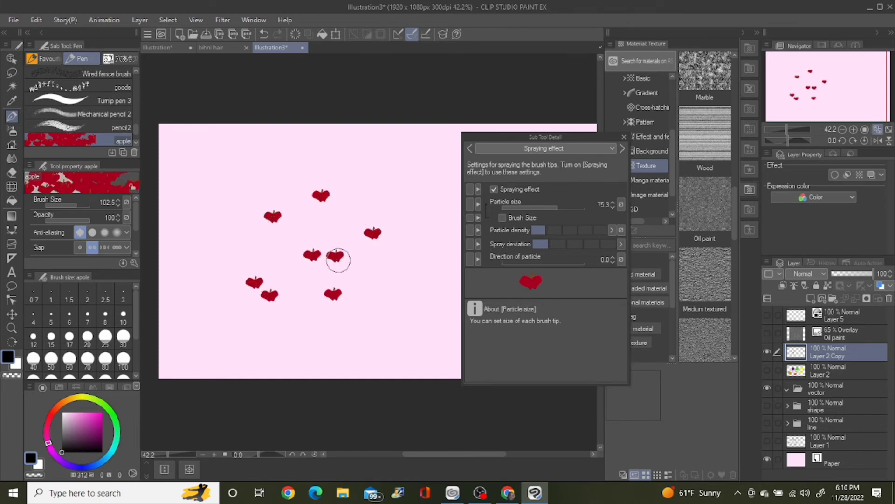
# Step: Stamp more apples around the canvas at brush size 148.6 and then at brush size 312.3
pyautogui.moveTo(68, 202); pyautogui.dragTo(78, 204)
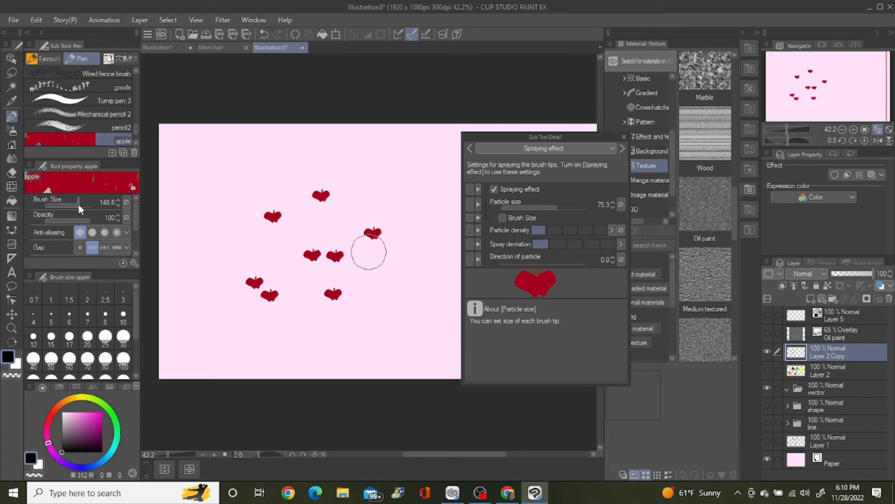
pyautogui.click(271, 182)
pyautogui.click(224, 213)
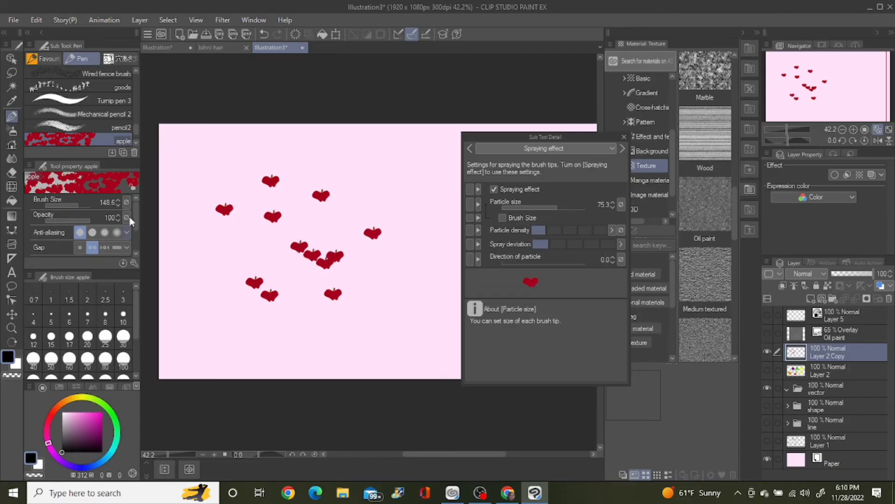
pyautogui.click(82, 203)
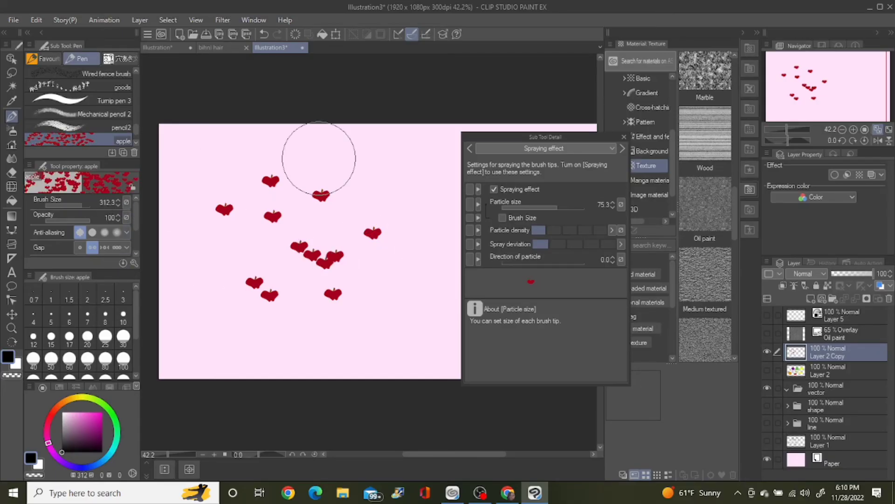
pyautogui.click(327, 154)
pyautogui.moveTo(361, 173)
pyautogui.mouseDown()
pyautogui.moveTo(353, 214)
pyautogui.moveTo(305, 289)
pyautogui.moveTo(324, 320)
pyautogui.moveTo(363, 325)
pyautogui.moveTo(385, 312)
pyautogui.moveTo(333, 265)
pyautogui.moveTo(250, 283)
pyautogui.moveTo(275, 256)
pyautogui.mouseUp()
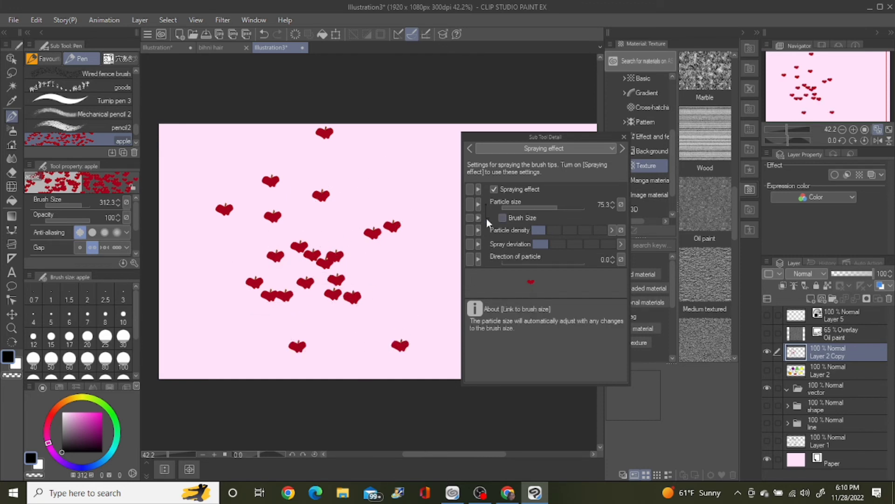
# Step: Link the Particle size to Brush Size, set the brush size to 275.9, and stamp larger apples around the canvas
pyautogui.moveTo(84, 203); pyautogui.dragTo(82, 205)
pyautogui.click(503, 217)
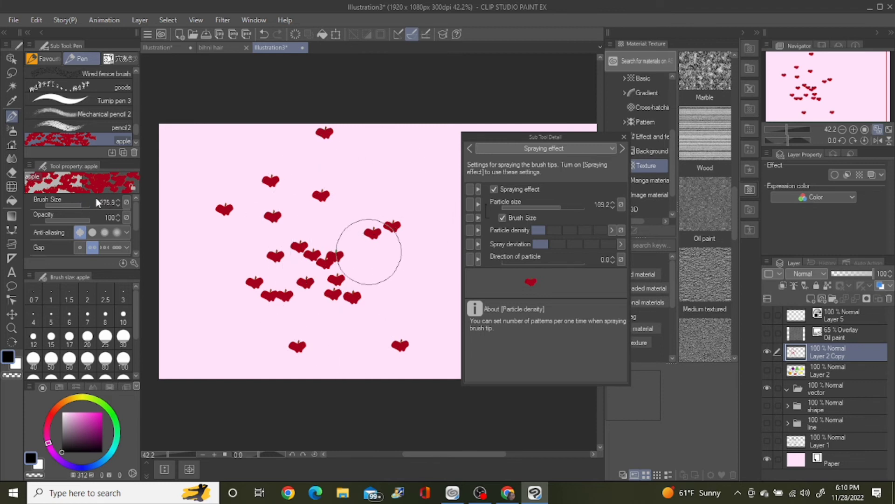
pyautogui.click(338, 173)
pyautogui.click(385, 164)
pyautogui.click(364, 233)
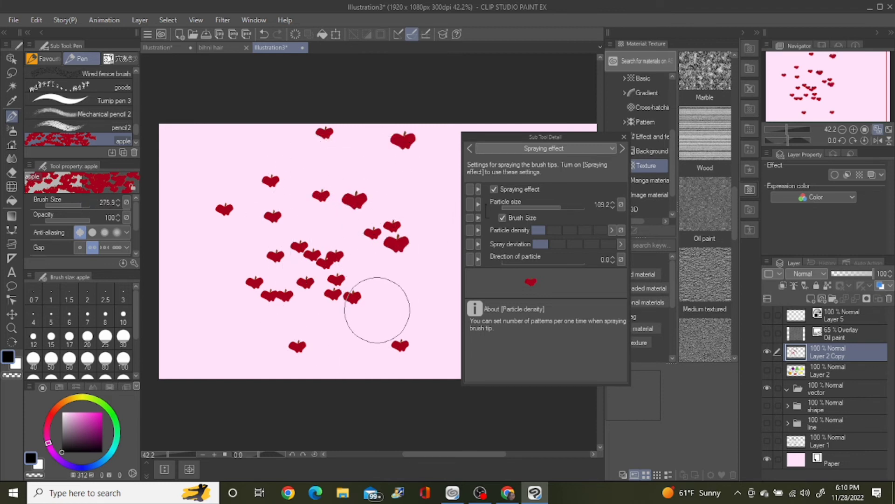
pyautogui.click(373, 317)
pyautogui.click(238, 308)
# Step: Set the apple brush size to 840.8 and stamp very large apples over the canvas
pyautogui.moveTo(80, 204); pyautogui.dragTo(86, 204)
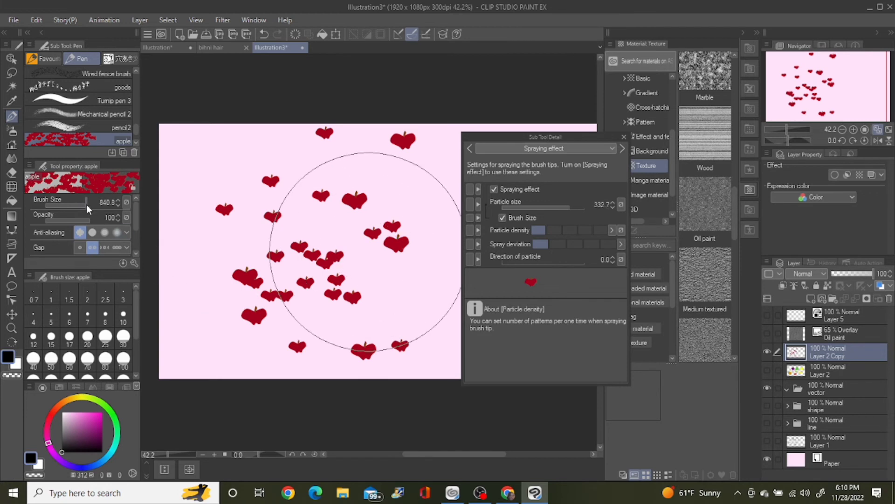
pyautogui.click(256, 216)
pyautogui.click(289, 224)
pyautogui.click(353, 237)
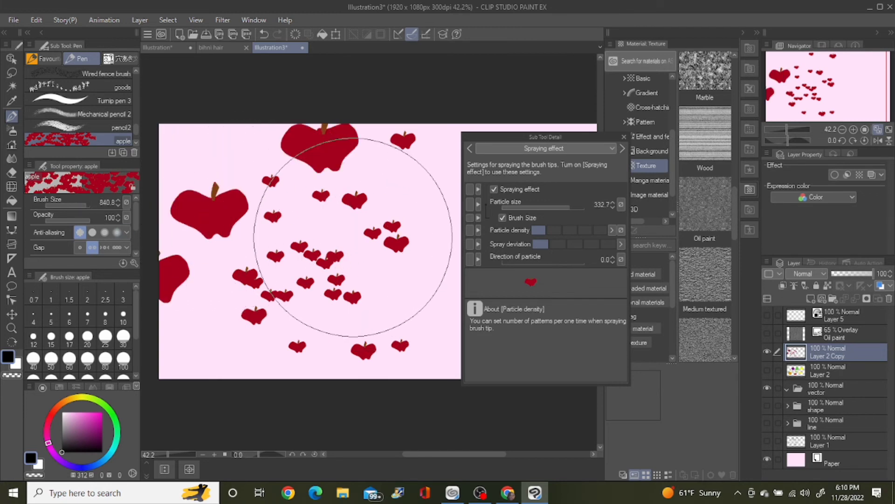
pyautogui.click(346, 280)
pyautogui.click(275, 296)
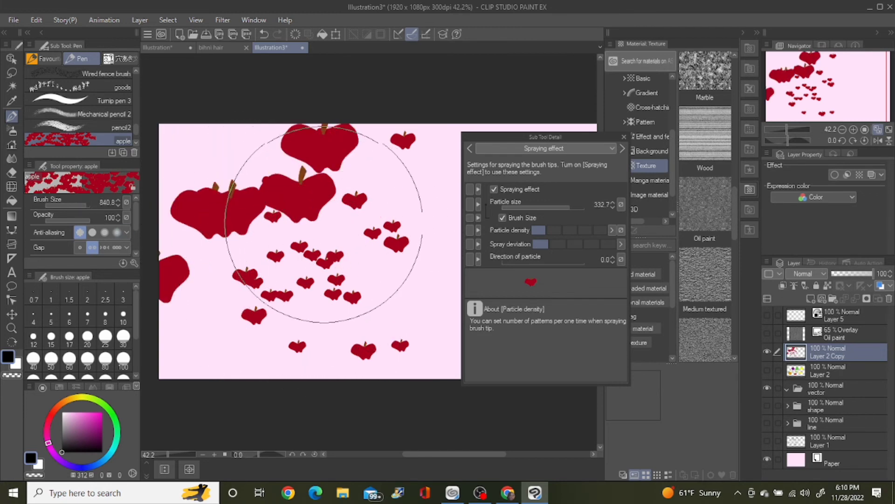
# Step: Undo the last four large apple stamps
pyautogui.hotkey('ctrl', 'z')
pyautogui.hotkey('ctrl', 'z')
pyautogui.hotkey('ctrl', 'z')
pyautogui.hotkey('ctrl', 'z')
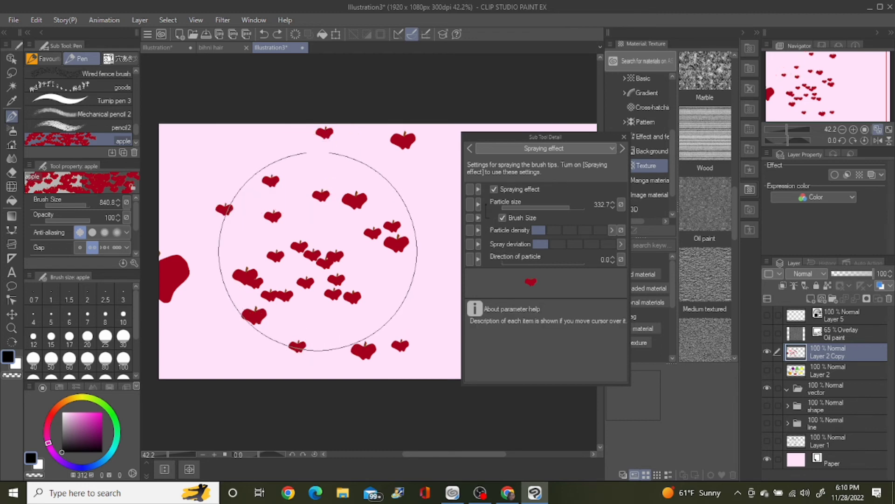
# Step: Clear the layer and stamp very large apples around the canvas at brush size 840.8
pyautogui.click(295, 36)
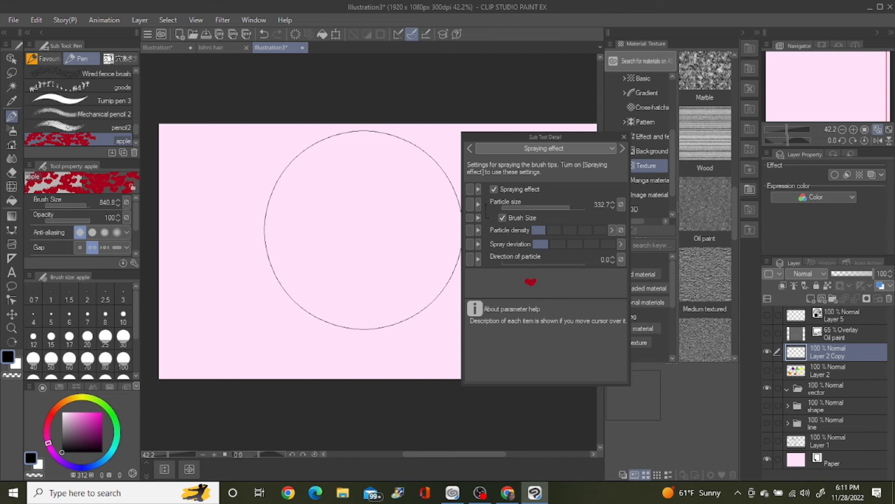
pyautogui.click(256, 225)
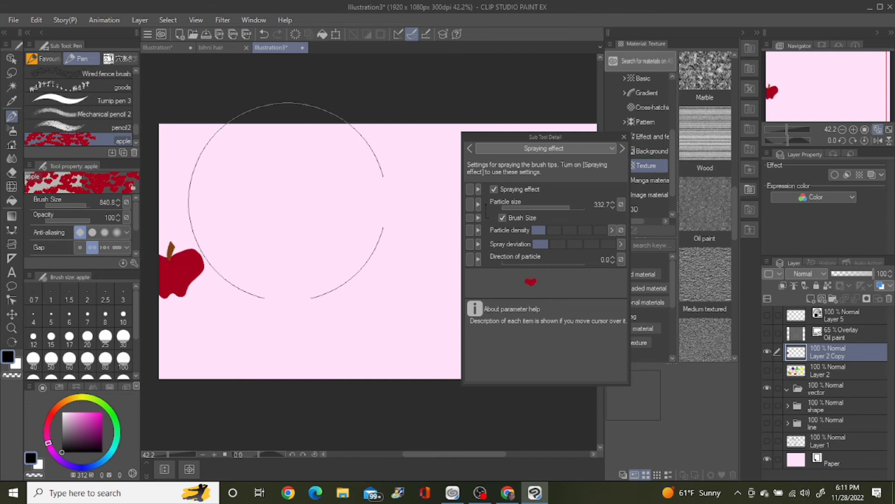
pyautogui.click(364, 265)
pyautogui.click(335, 187)
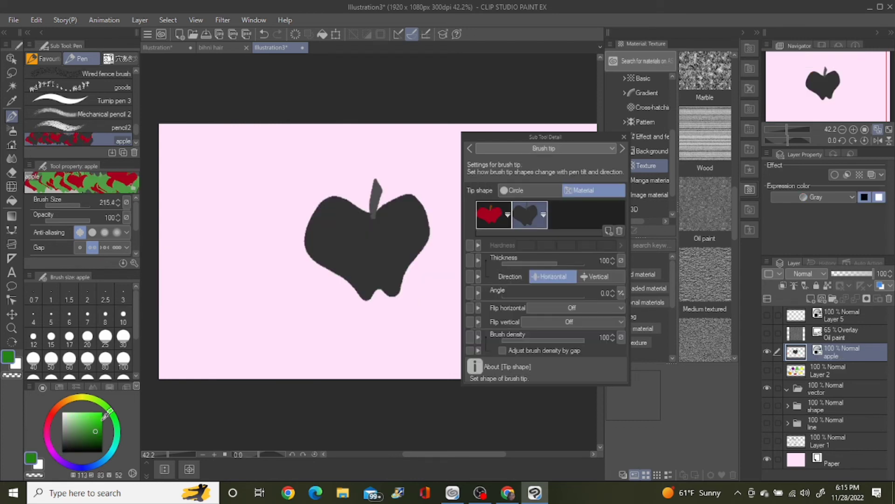
# Step: Stamp gray test apples beside the large apple using the two-tip apple brush at size 215.4
pyautogui.click(266, 181)
pyautogui.click(254, 237)
pyautogui.click(223, 266)
pyautogui.moveTo(225, 268); pyautogui.dragTo(247, 289)
pyautogui.moveTo(284, 301); pyautogui.dragTo(298, 329)
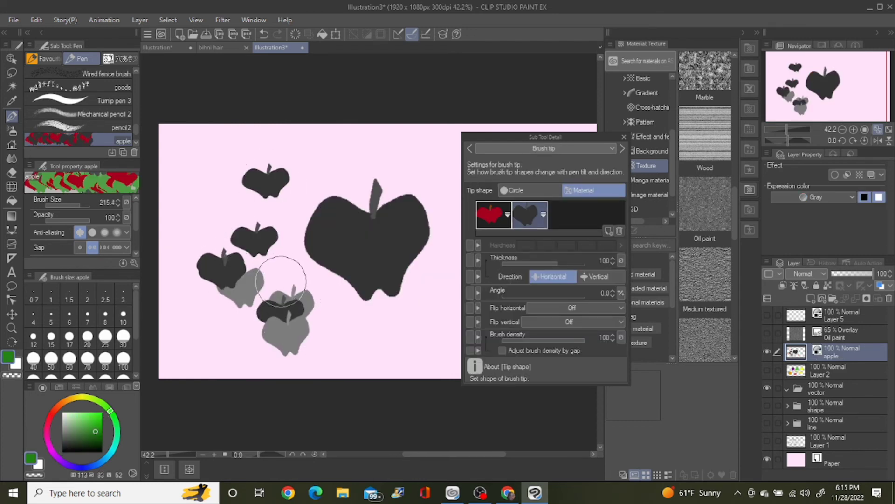
# Step: Undo the test stamps and the apple layer's conversion to gray, and close the brush's detailed settings
pyautogui.hotkey('ctrl', 'z')
pyautogui.hotkey('ctrl', 'z')
pyautogui.hotkey('ctrl', 'z')
pyautogui.hotkey('ctrl', 'z')
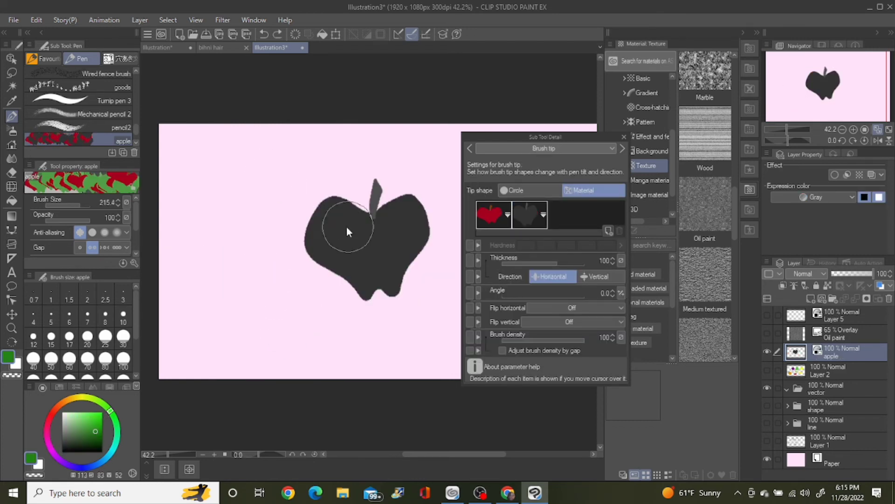
pyautogui.hotkey('ctrl', 'z')
pyautogui.click(624, 136)
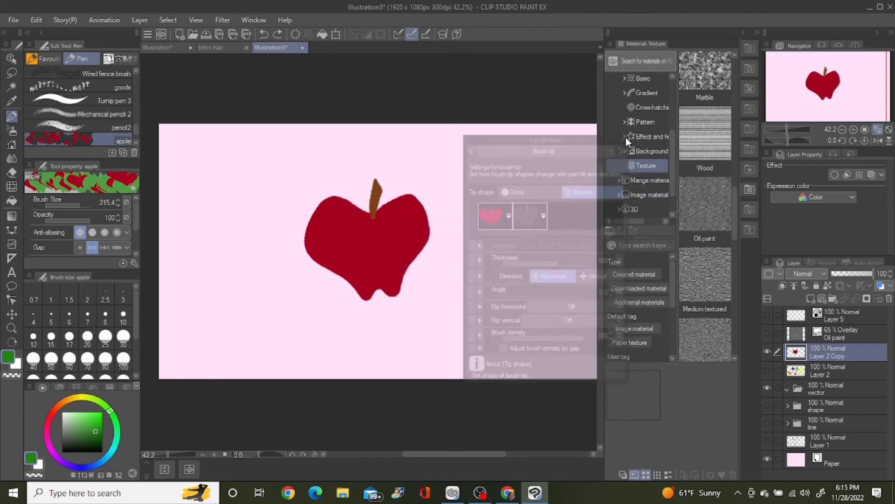
# Step: Clear the layer, stamp apples across it with the two-tip apple brush at size 215.4, and undo the last stroke
pyautogui.click(294, 34)
pyautogui.click(209, 182)
pyautogui.click(310, 207)
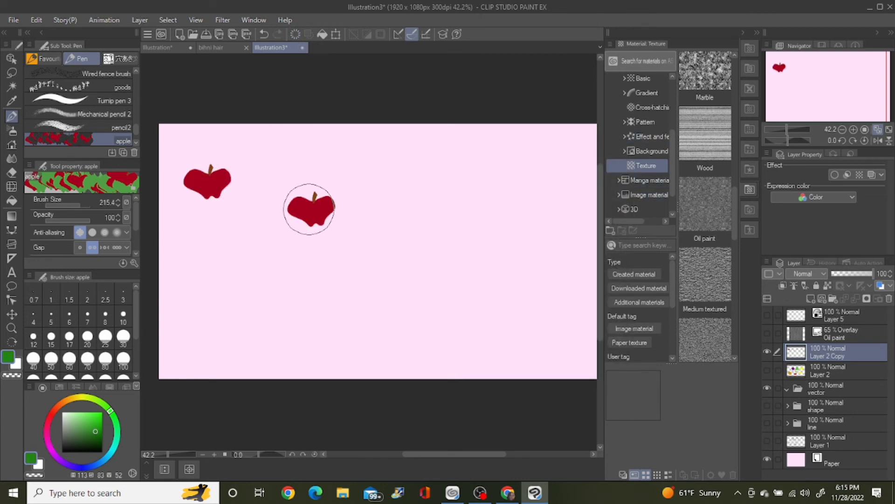
pyautogui.click(241, 263)
pyautogui.click(344, 262)
pyautogui.click(397, 255)
pyautogui.click(410, 240)
pyautogui.click(476, 206)
pyautogui.click(422, 161)
pyautogui.moveTo(421, 159)
pyautogui.mouseDown()
pyautogui.moveTo(341, 156)
pyautogui.moveTo(287, 172)
pyautogui.moveTo(253, 248)
pyautogui.moveTo(272, 328)
pyautogui.moveTo(403, 304)
pyautogui.moveTo(498, 261)
pyautogui.moveTo(527, 216)
pyautogui.mouseUp()
pyautogui.hotkey('ctrl', 'z')
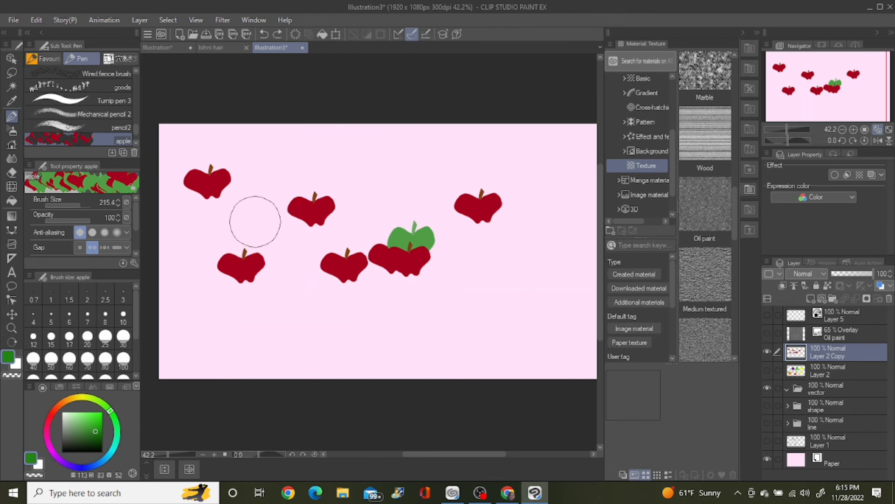
# Step: Stamp more red and green apples in the empty areas around the canvas
pyautogui.click(254, 214)
pyautogui.click(294, 287)
pyautogui.click(220, 331)
pyautogui.click(410, 328)
pyautogui.click(491, 278)
pyautogui.click(498, 326)
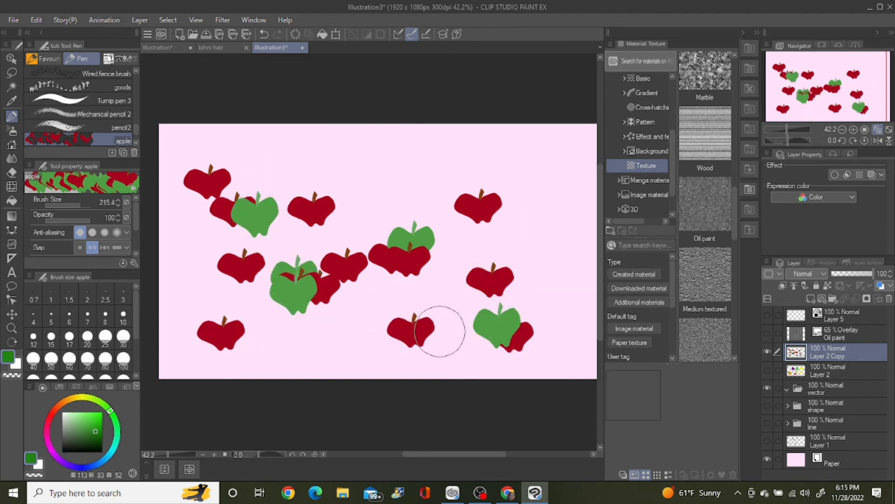
pyautogui.click(506, 208)
pyautogui.click(513, 224)
pyautogui.click(560, 202)
pyautogui.click(438, 151)
pyautogui.click(356, 191)
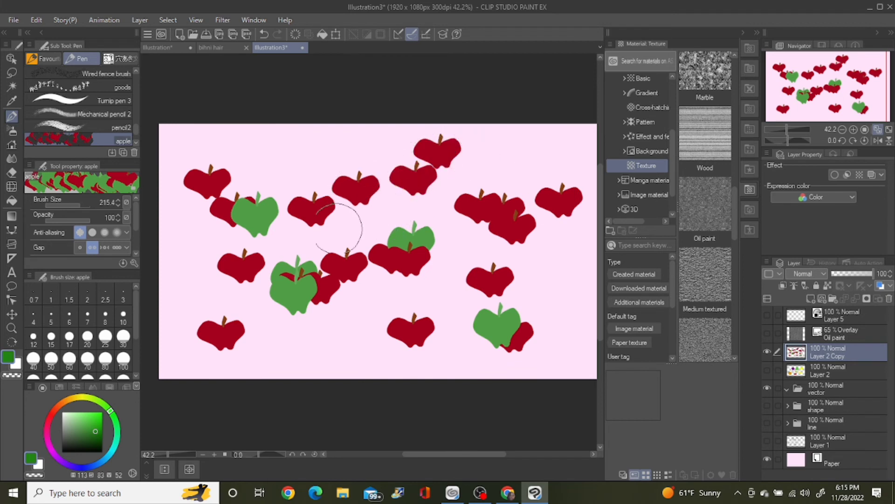
# Step: Undo the apple stamps until the canvas is empty and set the apple brush's gap to a fixed spacing
pyautogui.hotkey('ctrl', 'z')
pyautogui.hotkey('ctrl', 'z')
pyautogui.hotkey('ctrl', 'z')
pyautogui.hotkey('ctrl', 'z')
pyautogui.click(80, 247)
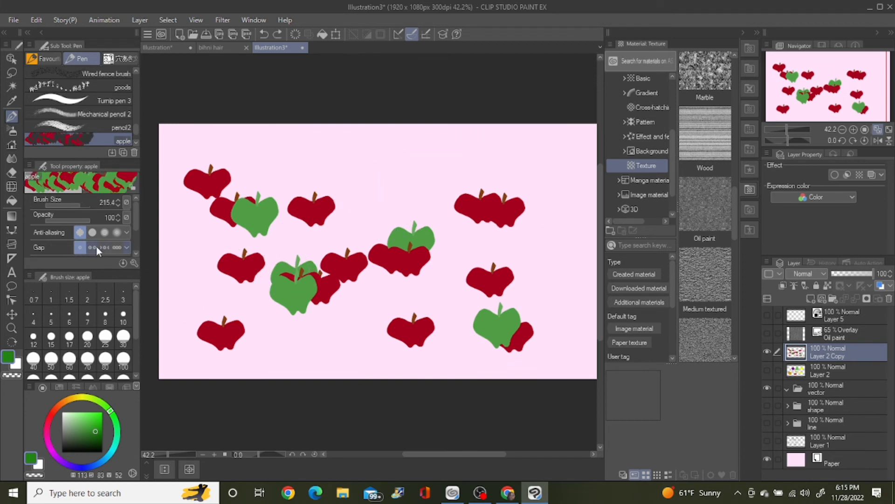
pyautogui.hotkey('ctrl', 'z')
pyautogui.hotkey('ctrl', 'z')
pyautogui.hotkey('ctrl', 'z')
pyautogui.hotkey('ctrl', 'z')
pyautogui.hotkey('ctrl', 'z')
pyautogui.hotkey('ctrl', 'z')
pyautogui.hotkey('ctrl', 'z')
pyautogui.hotkey('ctrl', 'z')
# Step: Stamp single apples around the canvas with the fixed-gap brush, undoing one misplaced stamp
pyautogui.click(260, 200)
pyautogui.click(363, 177)
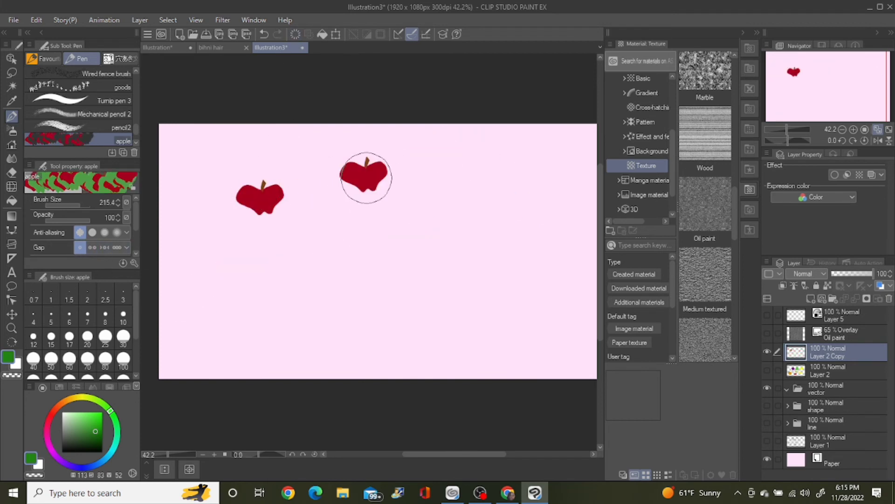
pyautogui.click(311, 266)
pyautogui.hotkey('ctrl', 'z')
pyautogui.click(429, 226)
pyautogui.click(319, 263)
pyautogui.click(246, 302)
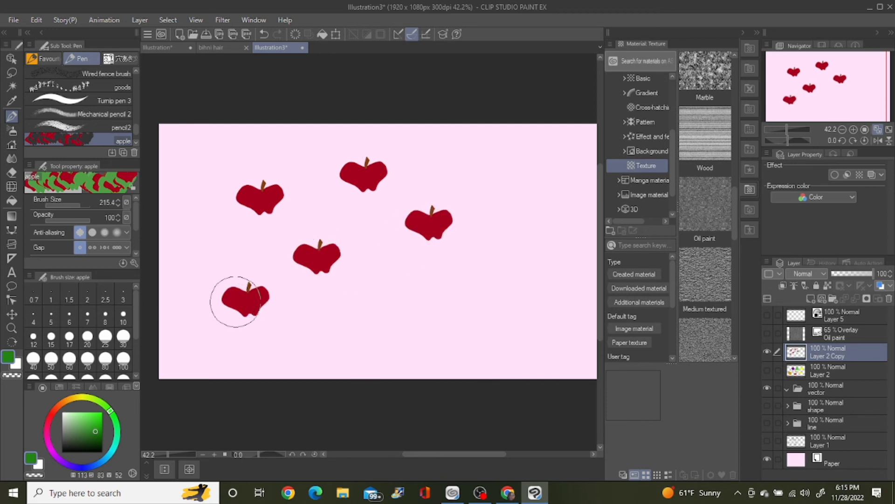
pyautogui.click(219, 267)
pyautogui.click(204, 193)
pyautogui.click(261, 151)
pyautogui.click(485, 163)
pyautogui.click(437, 258)
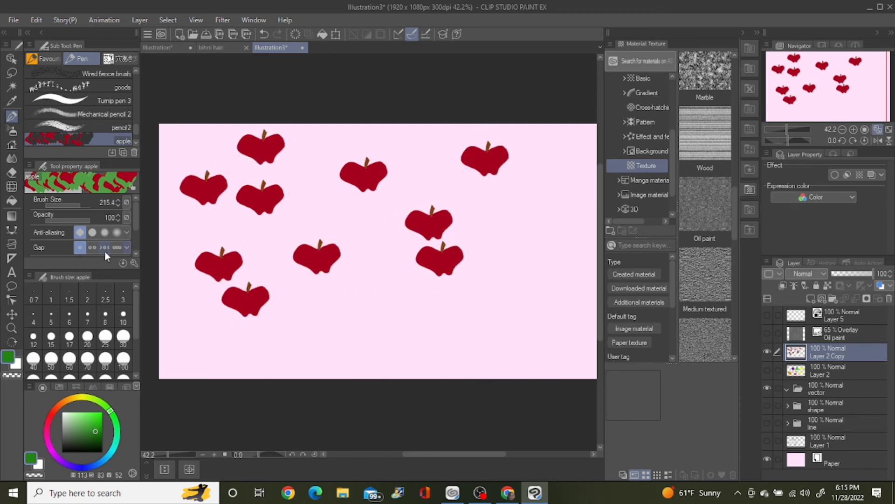
# Step: Set the apple brush's stroke Repeat method to the back-and-forth option, paint test apples, and clear the layer
pyautogui.click(92, 248)
pyautogui.click(134, 263)
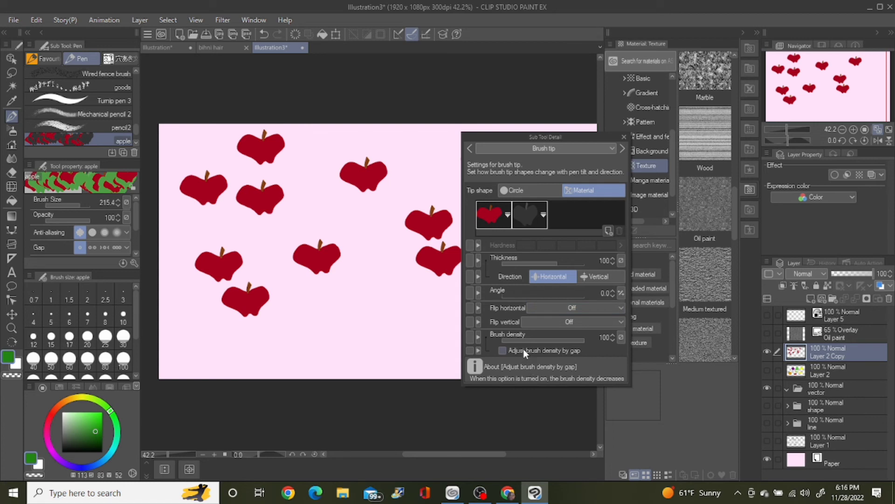
pyautogui.click(543, 148)
pyautogui.click(496, 236)
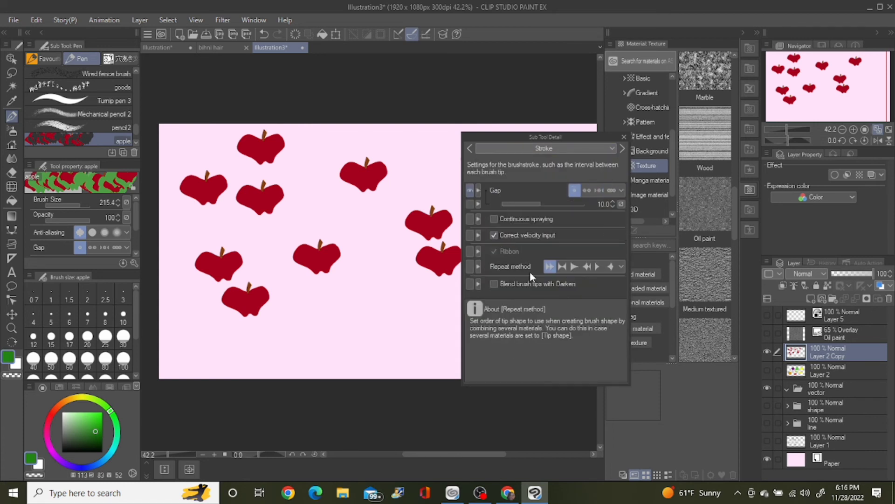
pyautogui.moveTo(326, 301)
pyautogui.mouseDown()
pyautogui.moveTo(324, 319)
pyautogui.moveTo(390, 330)
pyautogui.moveTo(413, 295)
pyautogui.mouseUp()
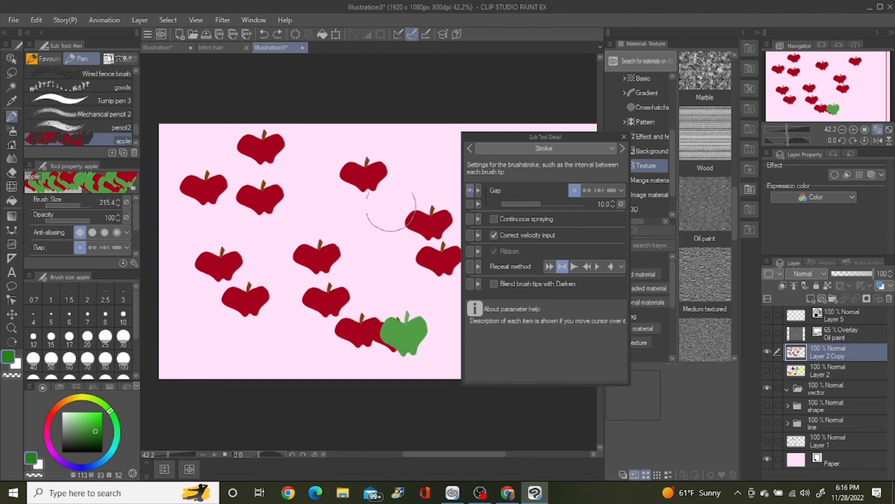
pyautogui.press('Delete')
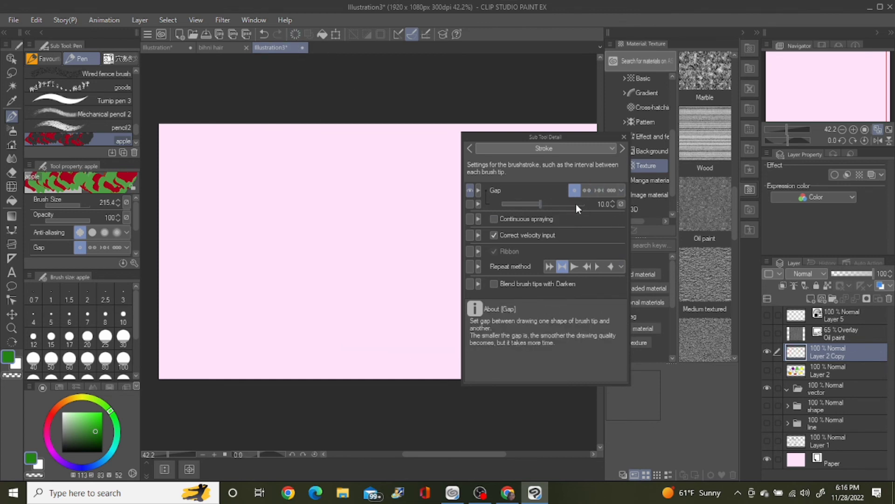
# Step: Set the apple brush's fixed stroke gap to 128.7
pyautogui.click(613, 206)
pyautogui.click(613, 206)
pyautogui.click(614, 206)
pyautogui.click(613, 206)
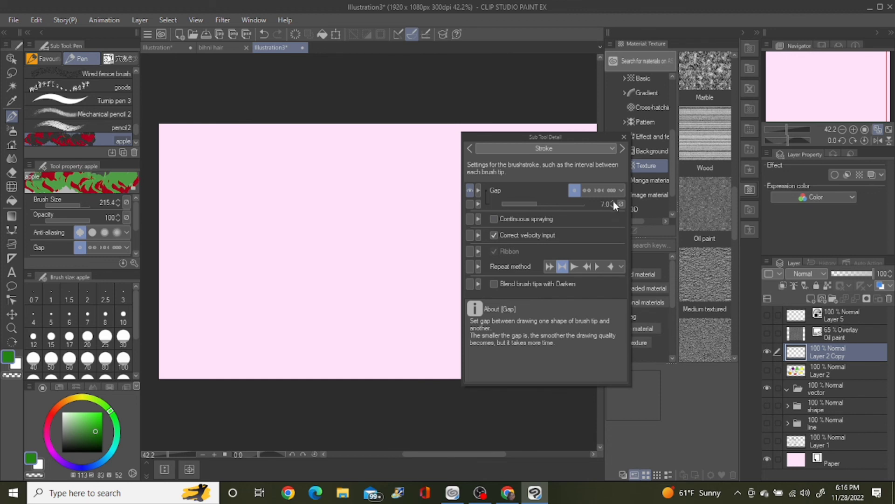
pyautogui.click(613, 202)
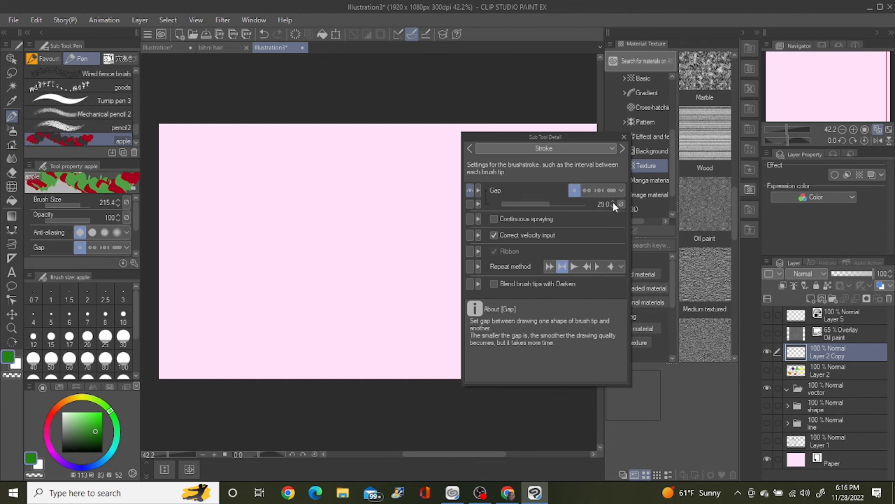
pyautogui.click(613, 201)
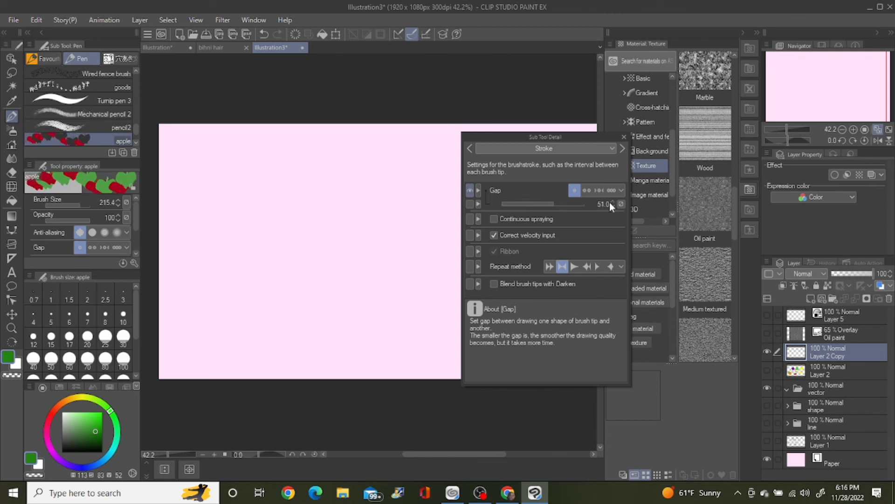
pyautogui.click(613, 202)
pyautogui.moveTo(555, 203); pyautogui.dragTo(563, 204)
# Step: Paint two test strokes of apples with the 128.7 gap, undoing each one
pyautogui.moveTo(286, 200)
pyautogui.mouseDown()
pyautogui.moveTo(322, 239)
pyautogui.moveTo(384, 193)
pyautogui.moveTo(416, 205)
pyautogui.moveTo(419, 244)
pyautogui.moveTo(340, 287)
pyautogui.moveTo(270, 281)
pyautogui.moveTo(249, 226)
pyautogui.moveTo(201, 234)
pyautogui.moveTo(203, 304)
pyautogui.moveTo(238, 343)
pyautogui.moveTo(337, 350)
pyautogui.mouseUp()
pyautogui.hotkey('ctrl', 'z')
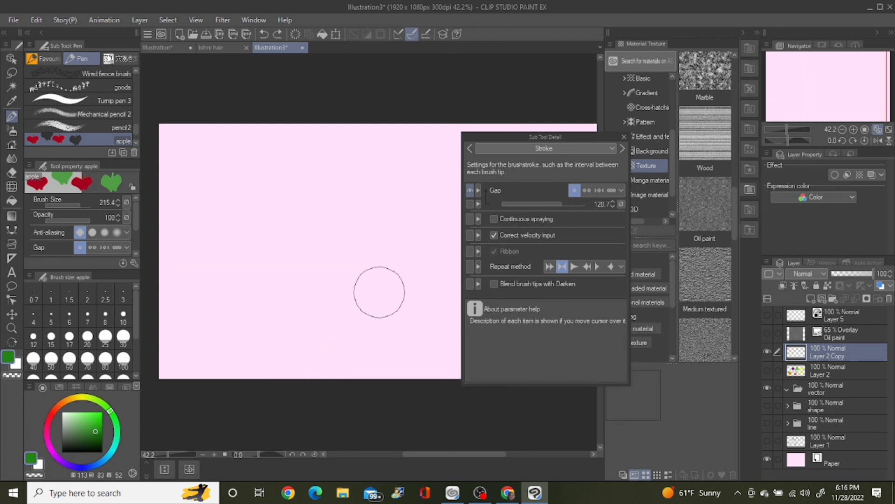
pyautogui.moveTo(184, 114)
pyautogui.mouseDown()
pyautogui.moveTo(200, 355)
pyautogui.moveTo(238, 370)
pyautogui.moveTo(267, 313)
pyautogui.moveTo(257, 190)
pyautogui.moveTo(279, 129)
pyautogui.moveTo(329, 167)
pyautogui.moveTo(331, 322)
pyautogui.moveTo(345, 363)
pyautogui.moveTo(395, 293)
pyautogui.moveTo(395, 209)
pyautogui.moveTo(418, 137)
pyautogui.moveTo(444, 183)
pyautogui.moveTo(440, 280)
pyautogui.moveTo(440, 327)
pyautogui.mouseUp()
pyautogui.hotkey('ctrl', 'z')
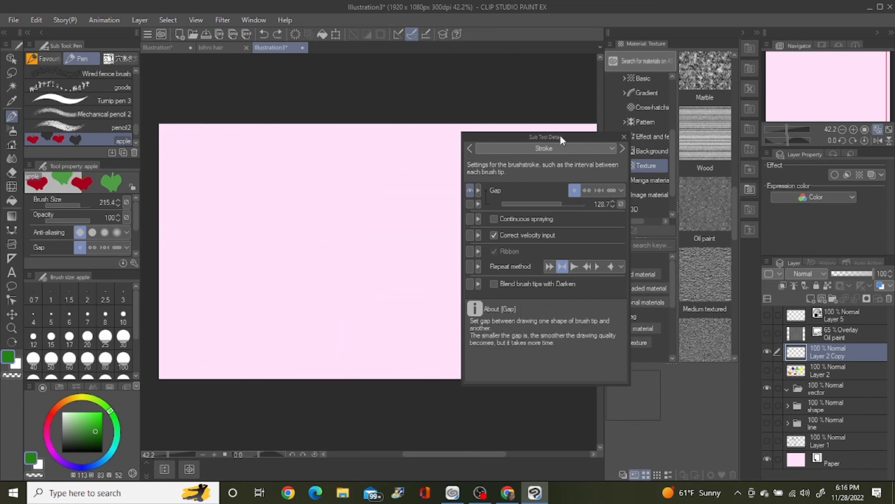
# Step: Set the Repeat method to the option that keeps repeating the last tip, paint a test stroke, and undo it
pyautogui.moveTo(561, 135); pyautogui.dragTo(570, 136)
pyautogui.click(584, 266)
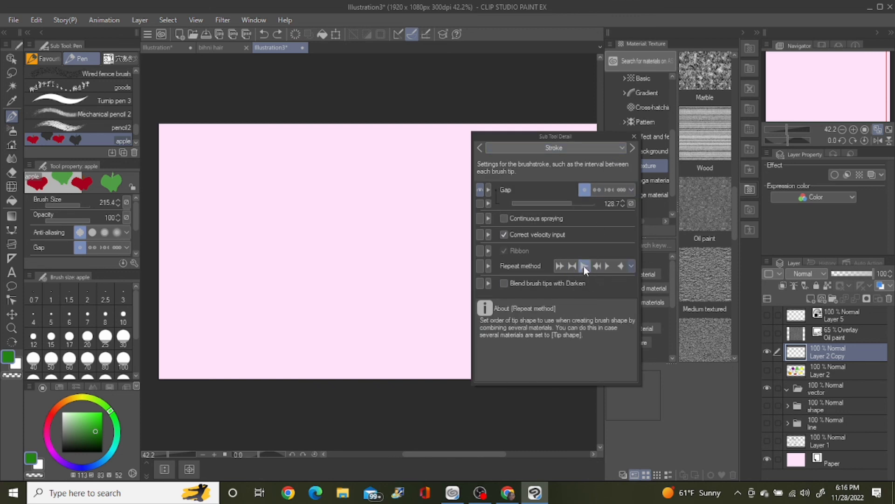
pyautogui.moveTo(183, 157)
pyautogui.mouseDown()
pyautogui.moveTo(196, 346)
pyautogui.moveTo(255, 345)
pyautogui.moveTo(280, 225)
pyautogui.moveTo(319, 147)
pyautogui.moveTo(346, 256)
pyautogui.moveTo(351, 347)
pyautogui.moveTo(415, 295)
pyautogui.moveTo(434, 163)
pyautogui.mouseUp()
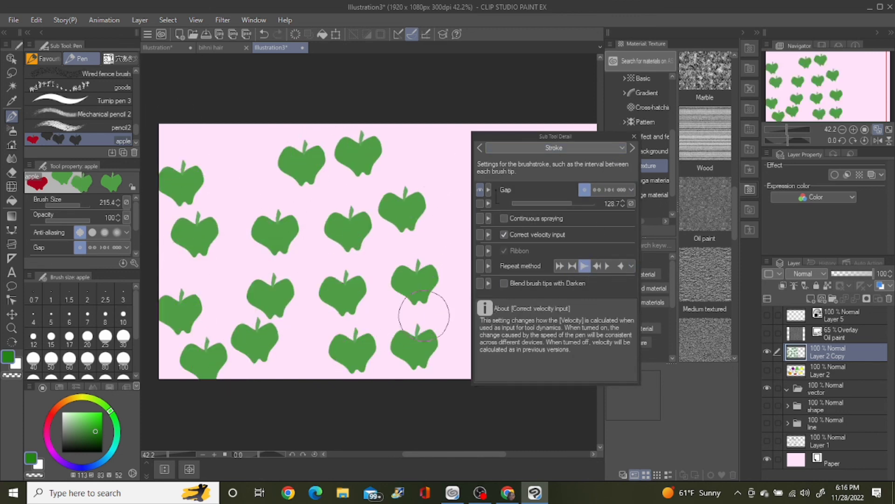
pyautogui.hotkey('ctrl', 'z')
# Step: Return the Repeat method to the back-and-forth option, paint alternating apples, and undo them
pyautogui.click(572, 265)
pyautogui.click(205, 143)
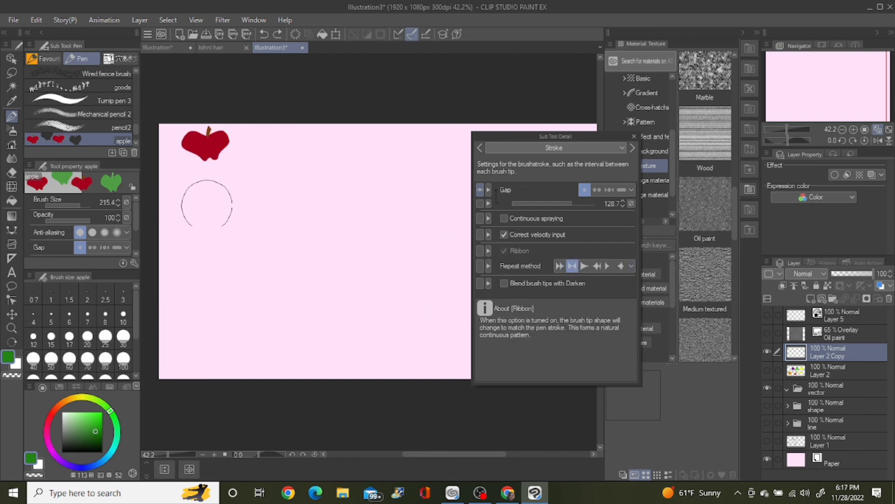
pyautogui.moveTo(207, 203)
pyautogui.mouseDown()
pyautogui.moveTo(227, 321)
pyautogui.moveTo(318, 283)
pyautogui.moveTo(368, 194)
pyautogui.moveTo(375, 318)
pyautogui.moveTo(458, 296)
pyautogui.mouseUp()
pyautogui.hotkey('ctrl', 'z')
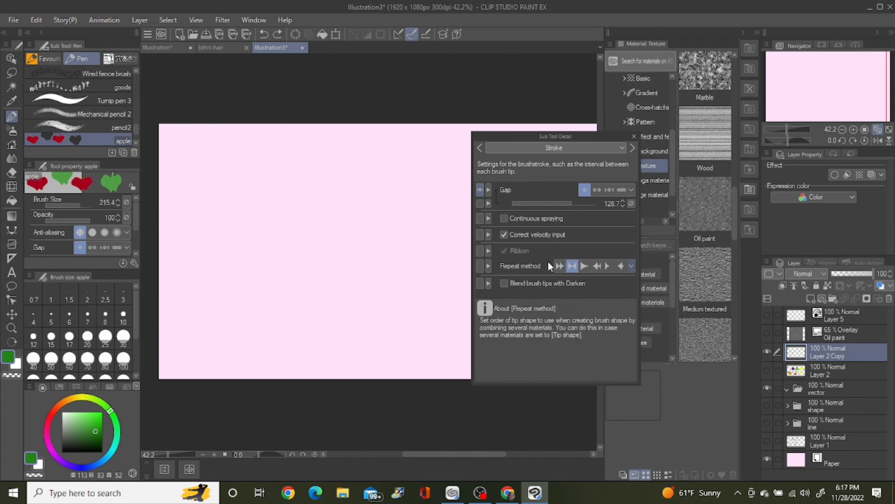
# Step: Set the Repeat method to the random-order option, paint a long test stroke of apples, and undo it
pyautogui.click(597, 265)
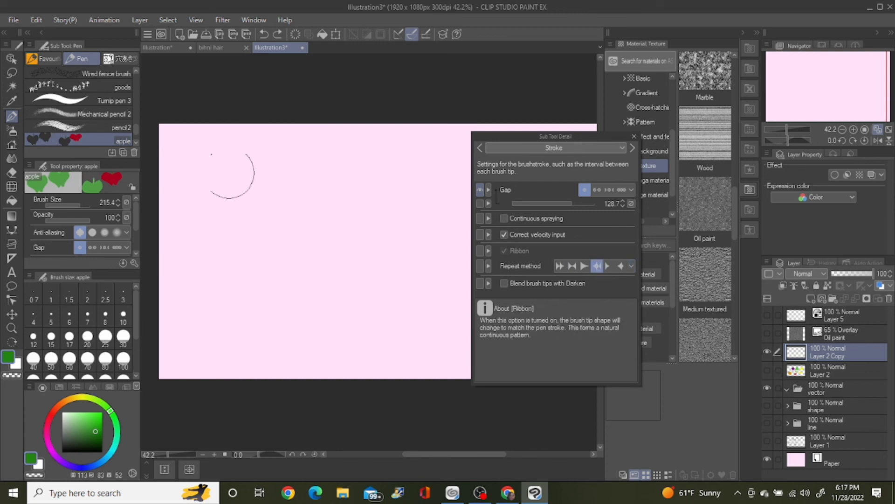
pyautogui.moveTo(207, 129)
pyautogui.mouseDown()
pyautogui.moveTo(259, 250)
pyautogui.moveTo(390, 190)
pyautogui.moveTo(444, 374)
pyautogui.moveTo(435, 361)
pyautogui.mouseUp()
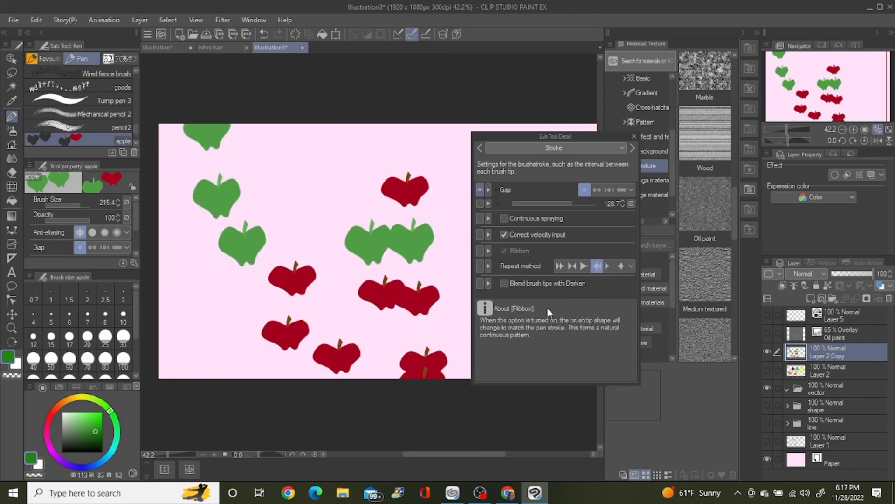
pyautogui.hotkey('ctrl', 'z')
# Step: Set the Repeat method to the sixth option, paint a short test stroke of apples, and undo it
pyautogui.click(618, 266)
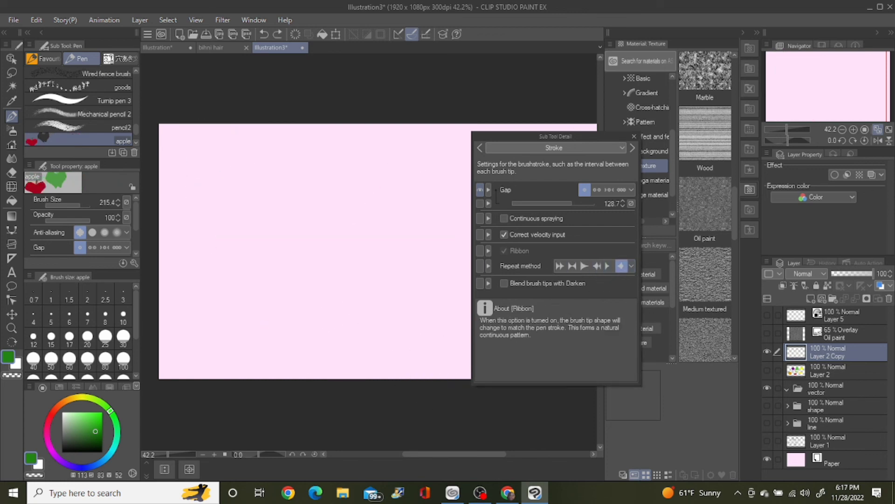
pyautogui.moveTo(199, 154); pyautogui.dragTo(243, 238)
pyautogui.rightClick(404, 239)
pyautogui.hotkey('ctrl', 'z')
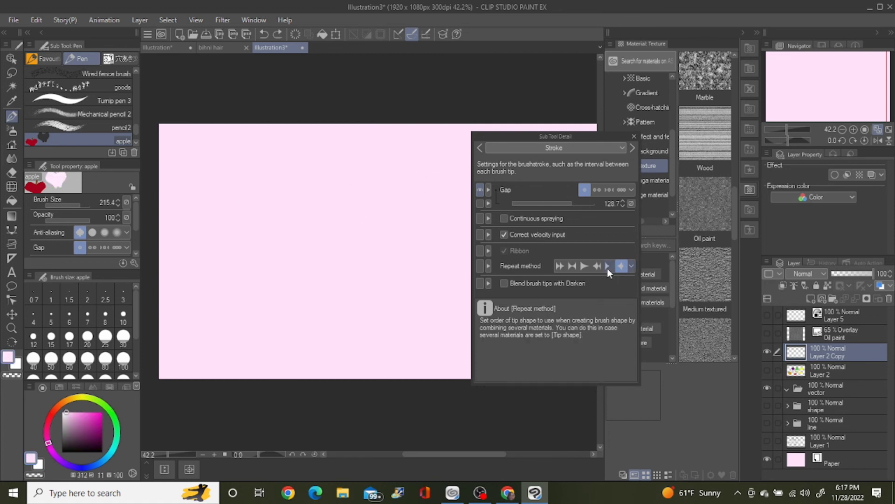
# Step: Set the Repeat method to the fifth option, paint a short test stroke of apples, and undo it
pyautogui.click(608, 266)
pyautogui.moveTo(186, 140); pyautogui.dragTo(245, 276)
pyautogui.hotkey('ctrl', 'z')
# Step: Restore the back-and-forth Repeat method, paint a downward test stroke of apples, and undo it
pyautogui.click(597, 266)
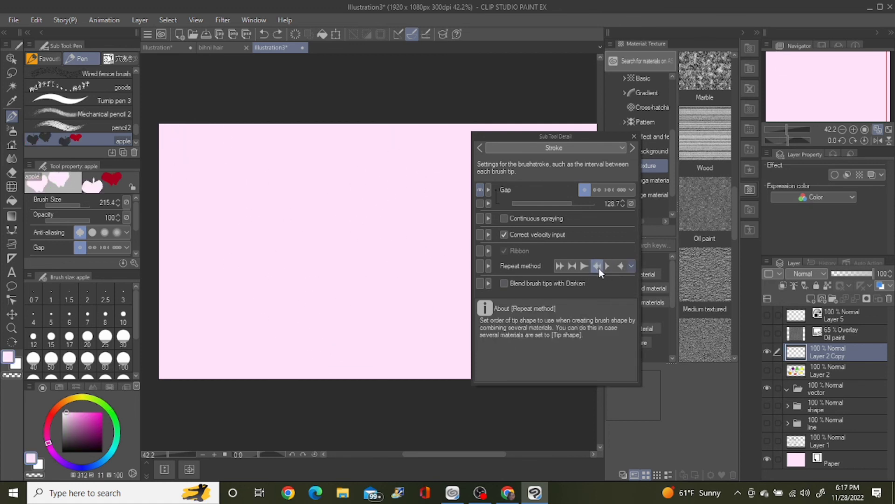
pyautogui.click(572, 266)
pyautogui.moveTo(202, 146); pyautogui.dragTo(277, 311)
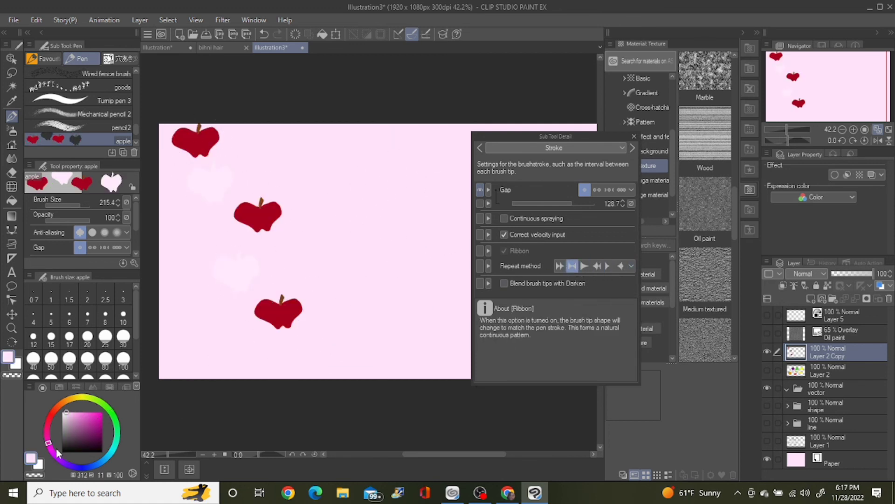
pyautogui.hotkey('ctrl', 'z')
# Step: Change the drawing colour to pale green and to bright green (H 133, S 75, V 90), painting and undoing test apples with each
pyautogui.click(116, 423)
pyautogui.moveTo(266, 157)
pyautogui.mouseDown()
pyautogui.moveTo(256, 205)
pyautogui.moveTo(355, 356)
pyautogui.mouseUp()
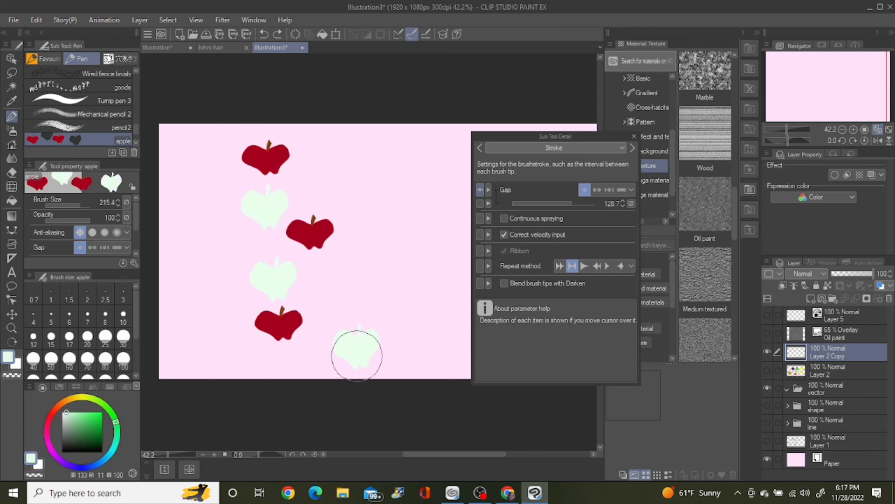
pyautogui.hotkey('ctrl', 'z')
pyautogui.click(91, 416)
pyautogui.moveTo(188, 147)
pyautogui.mouseDown()
pyautogui.moveTo(183, 173)
pyautogui.moveTo(221, 281)
pyautogui.moveTo(294, 340)
pyautogui.moveTo(378, 231)
pyautogui.moveTo(393, 142)
pyautogui.moveTo(410, 274)
pyautogui.moveTo(390, 341)
pyautogui.mouseUp()
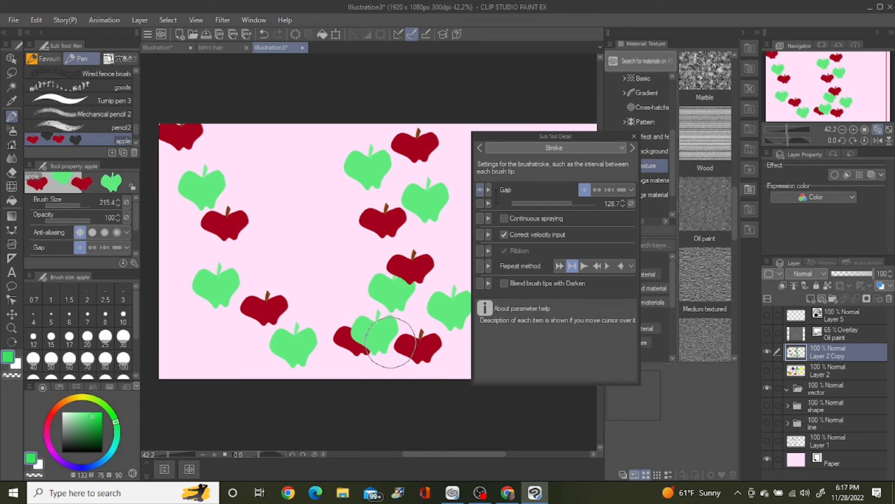
pyautogui.hotkey('ctrl', 'z')
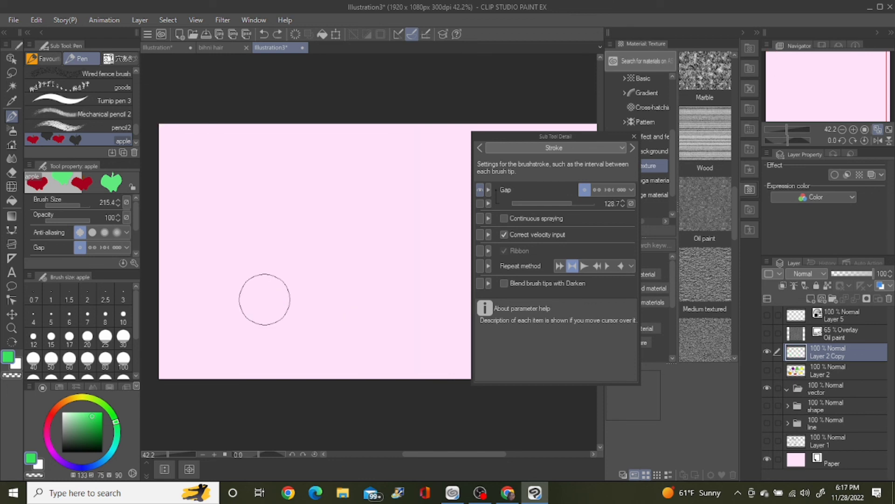